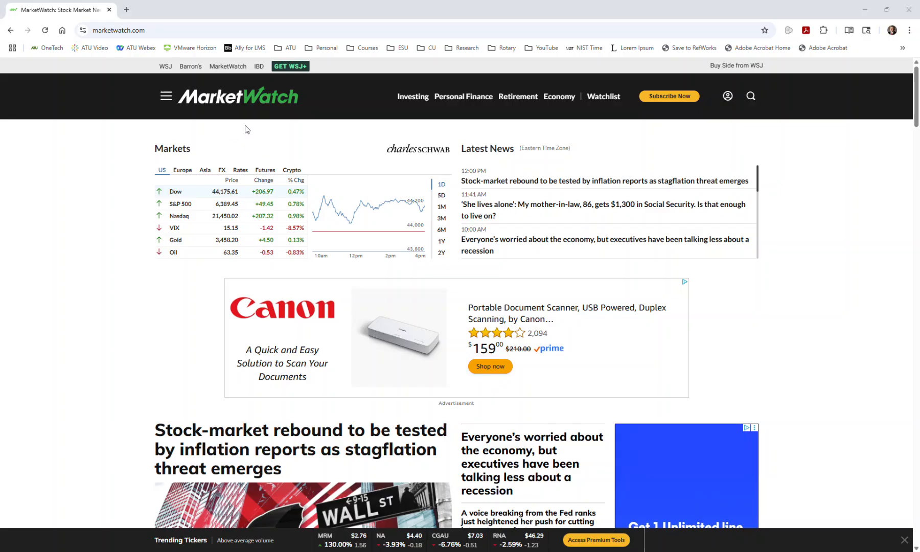
Search the site for the symbol pep and open the PepsiCo Inc. quote page for U.S. ticker PEP.
click(750, 97)
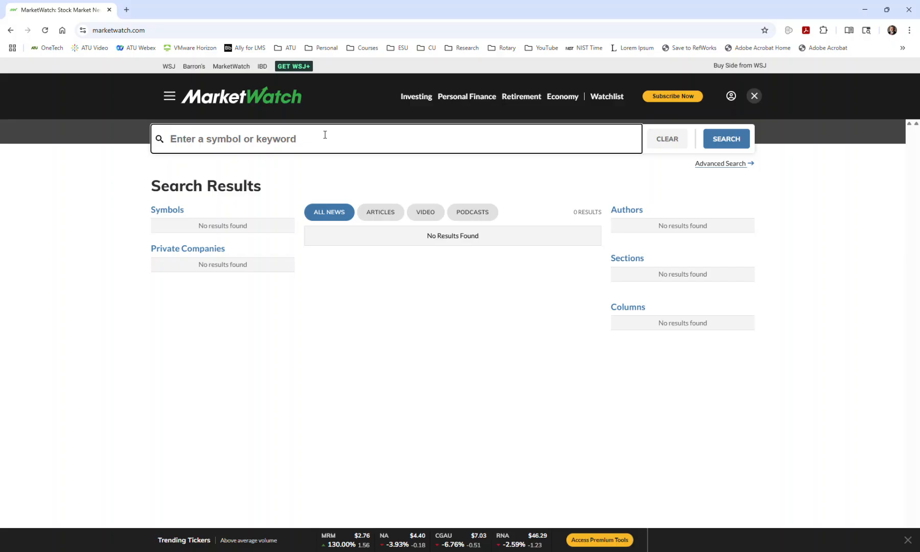
text(pe)
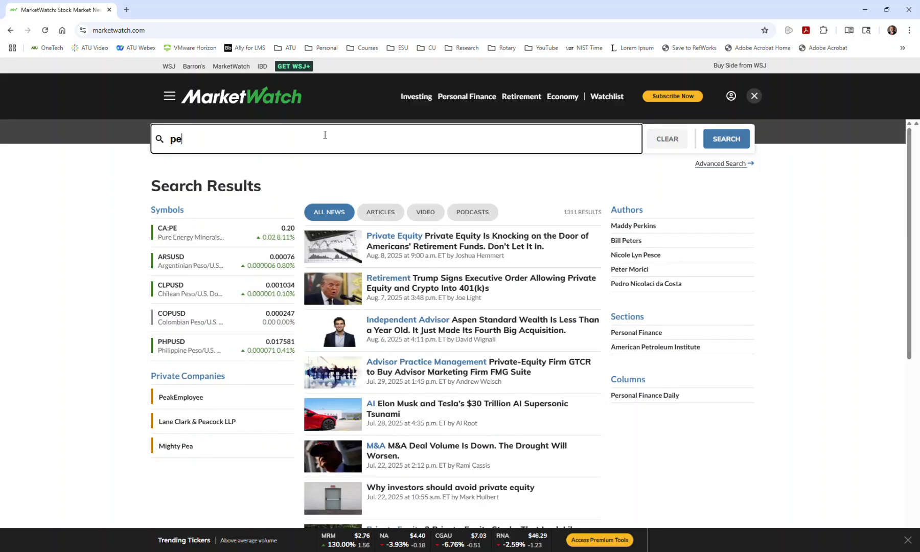
text(p)
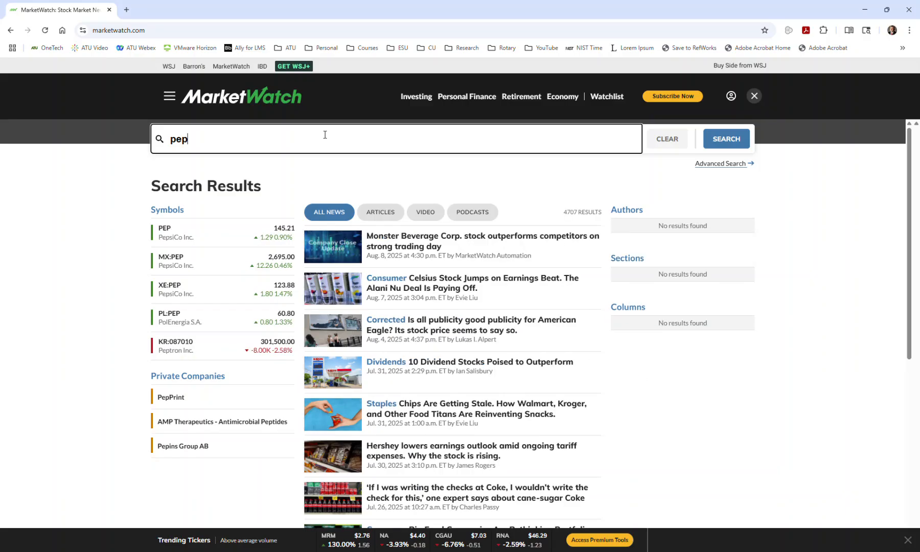
click(163, 231)
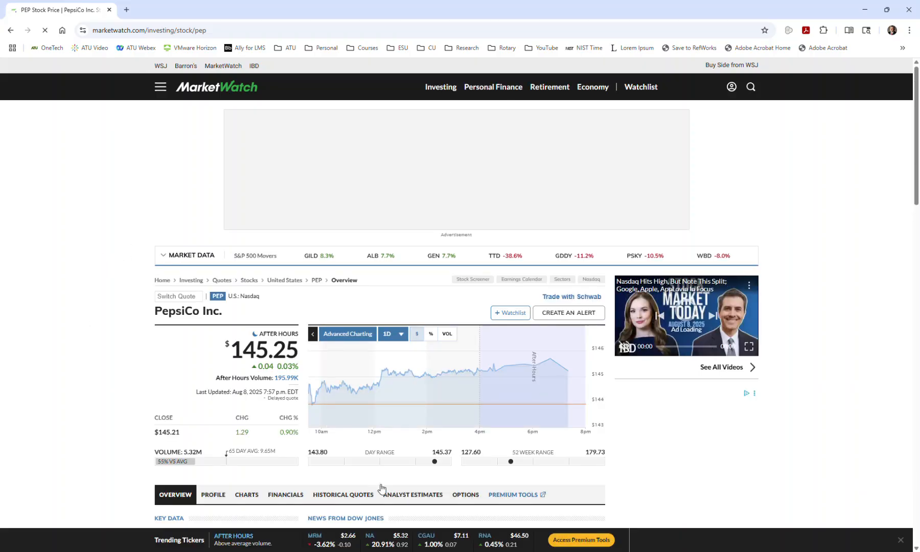
Open PepsiCo's historical quotes with the daily price table.
scroll(331, 490, down, 3)
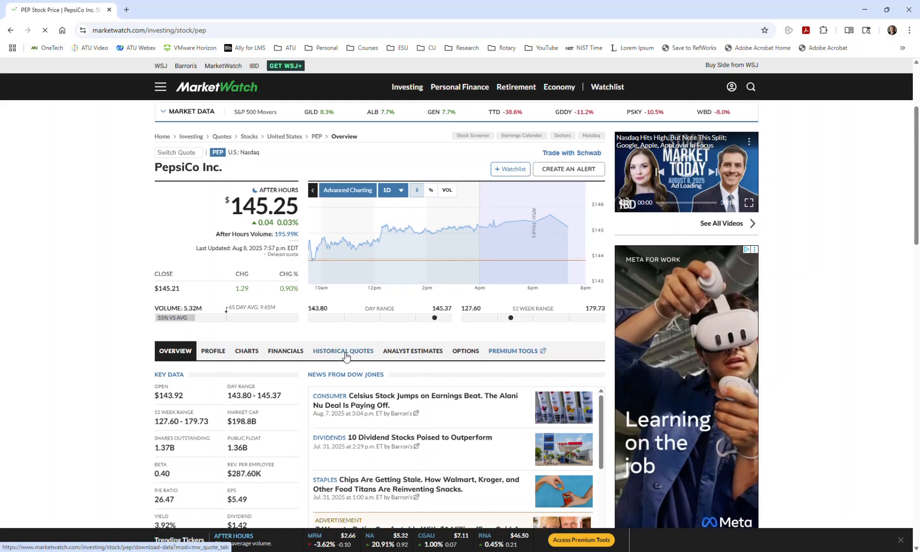
click(345, 353)
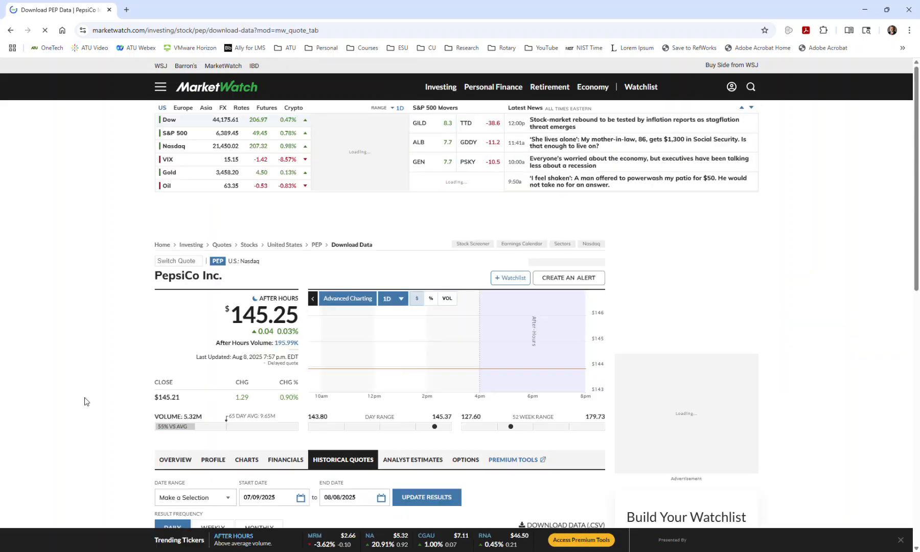
scroll(93, 398, down, 6)
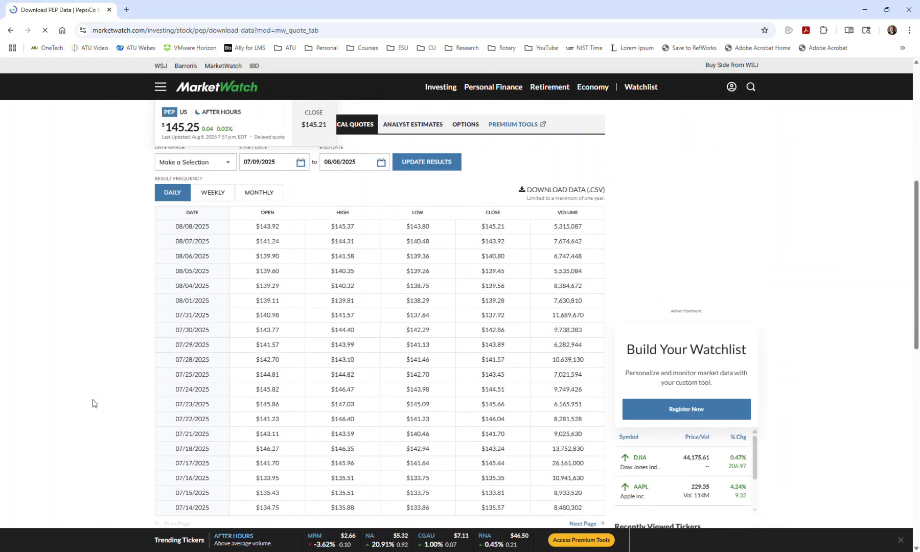
scroll(92, 404, up, 2)
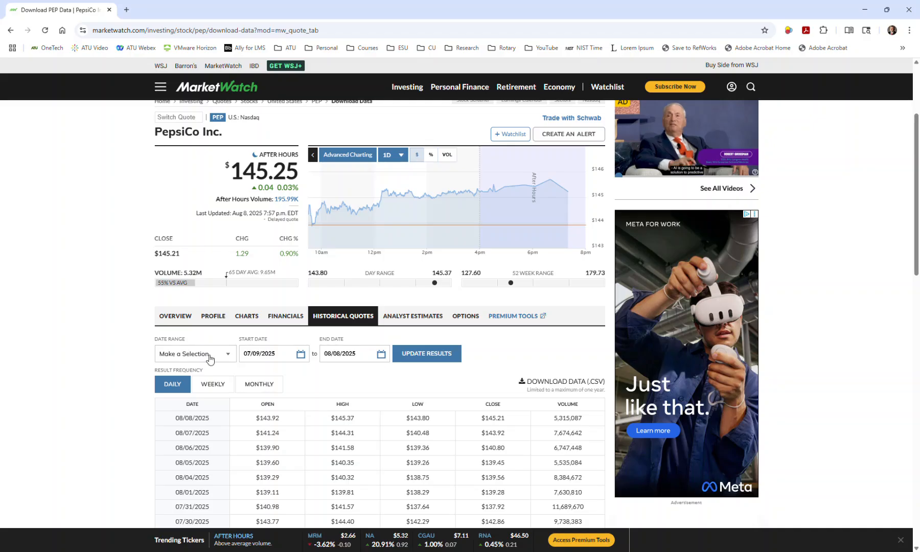
Load the historical quotes for a 1YR date range at weekly result frequency.
click(185, 358)
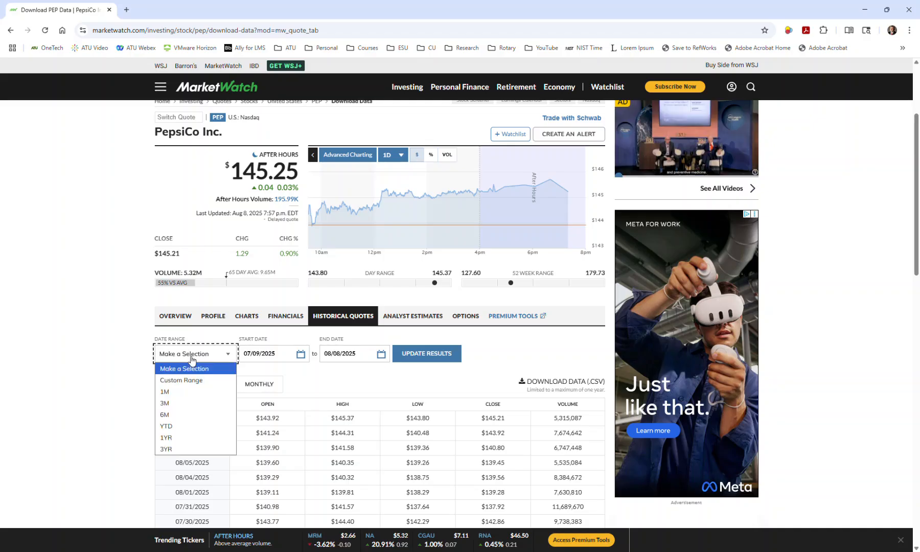
click(176, 438)
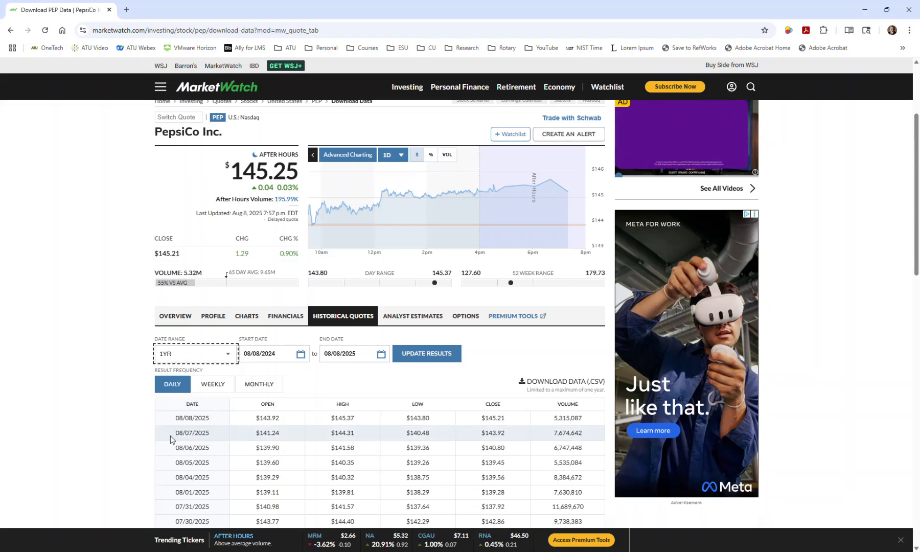
click(428, 354)
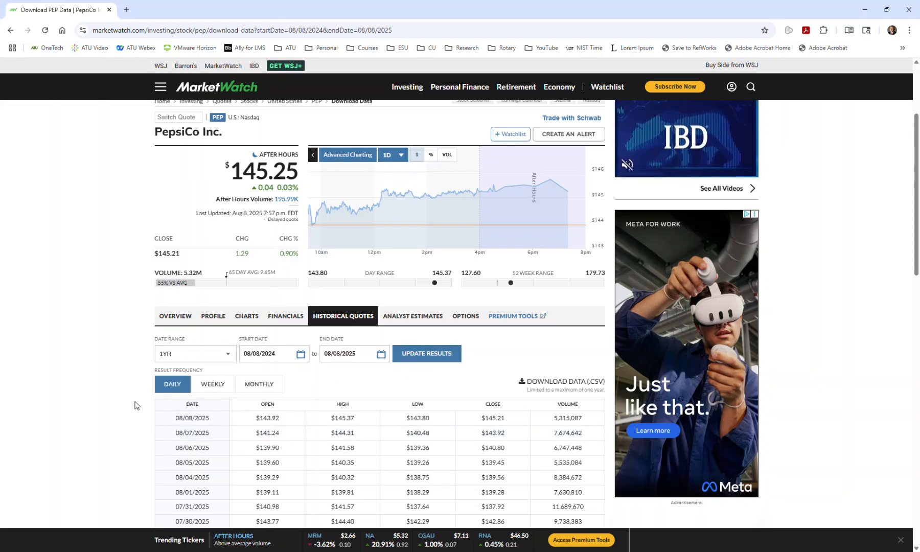
click(214, 387)
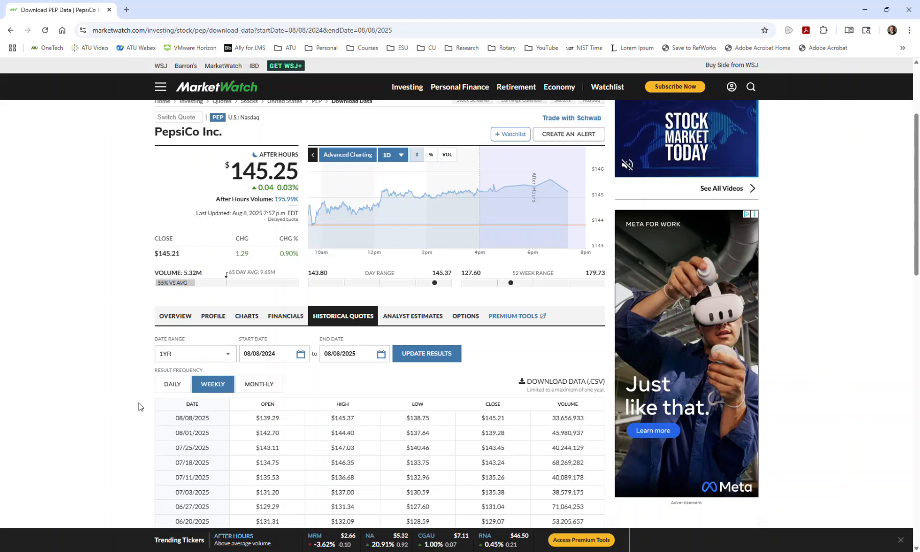
scroll(138, 407, down, 5)
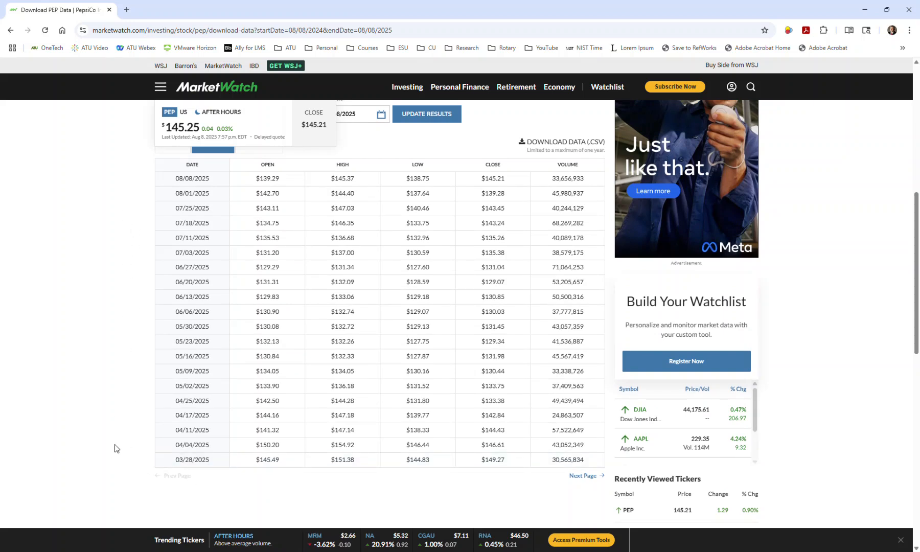
scroll(128, 313, up, 2)
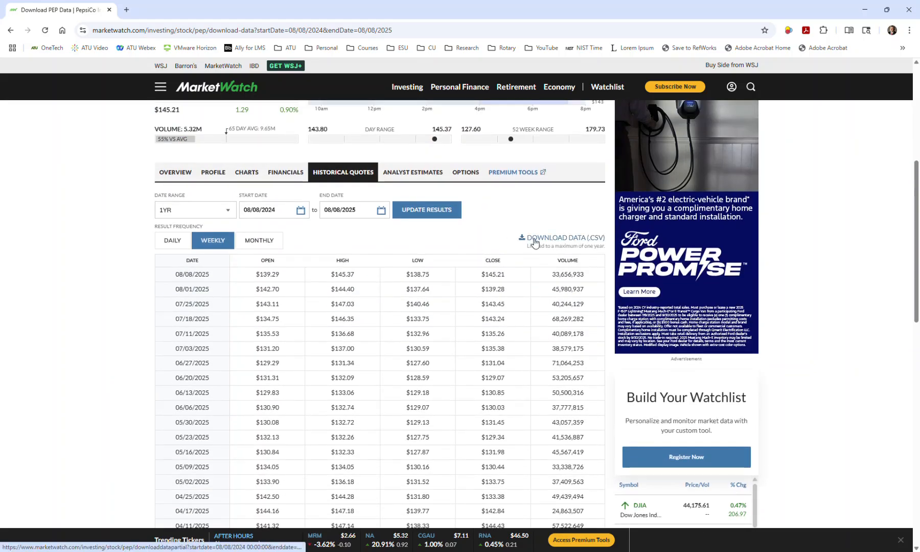
Download the weekly PepsiCo quotes as a CSV file and open the file in Excel.
click(535, 242)
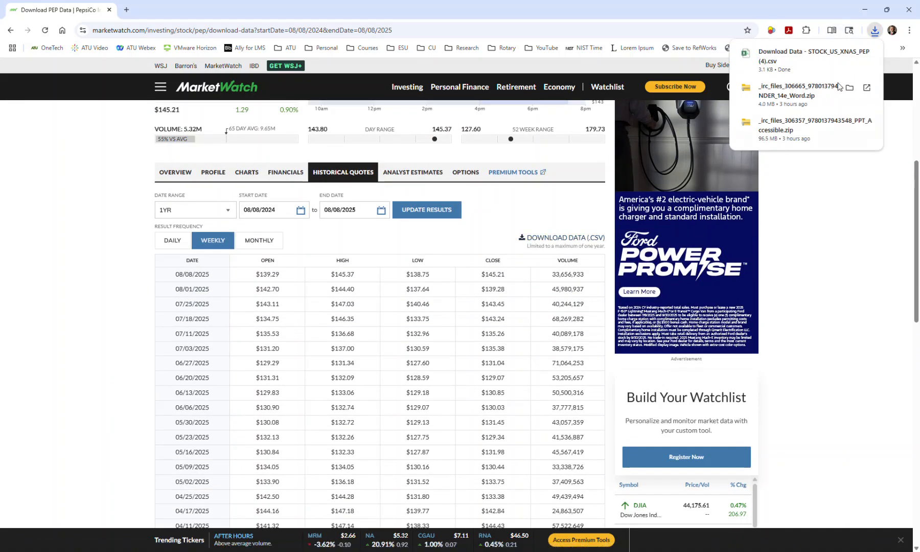
click(783, 56)
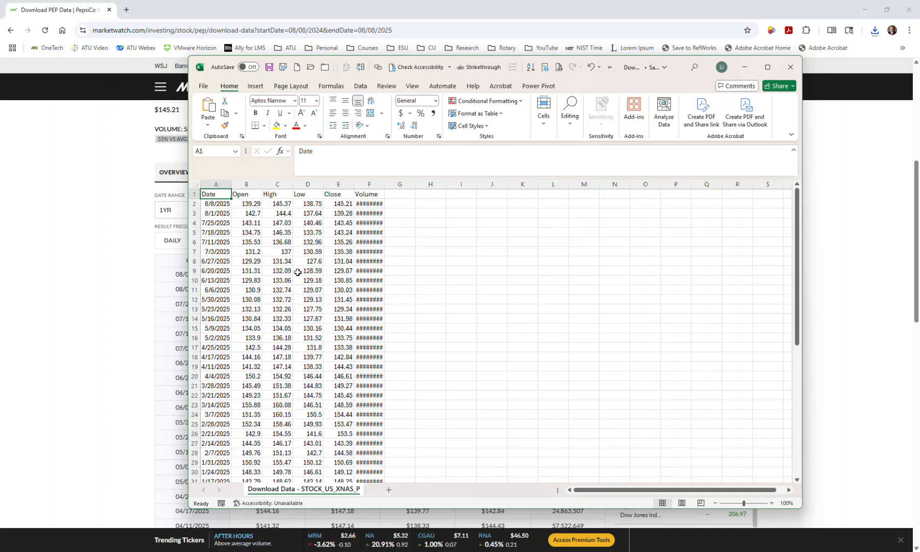
Autofit all column widths in the weekly data sheet so the full dates and volumes can be read.
scroll(232, 290, down, 3)
scroll(233, 290, down, 9)
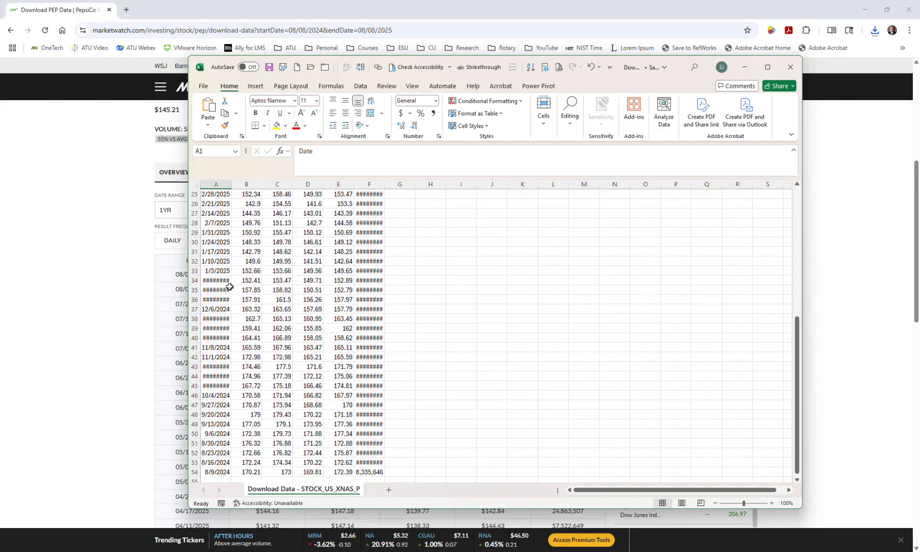
click(196, 185)
double_click(231, 184)
click(224, 242)
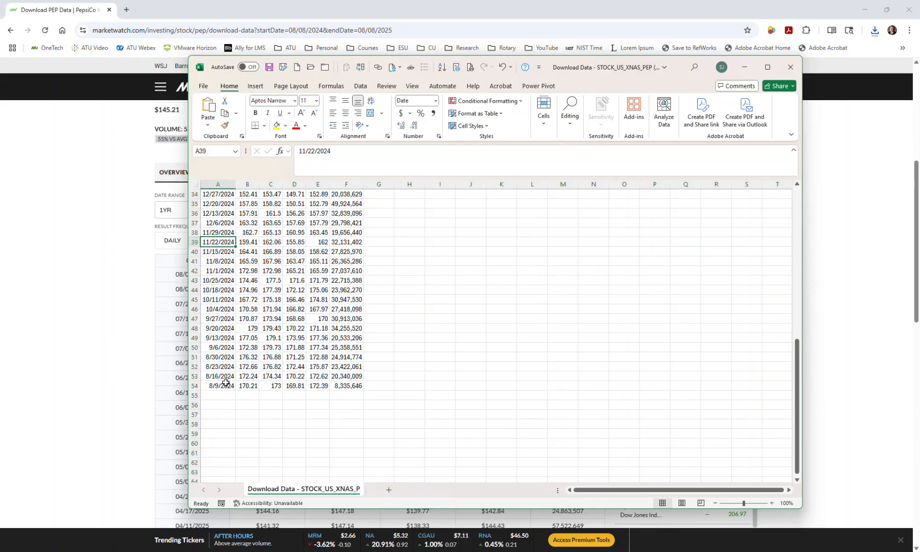
Examine the newest and oldest dates in the weekly data, and move the workbook window out of the way.
scroll(223, 378, up, 11)
click(220, 205)
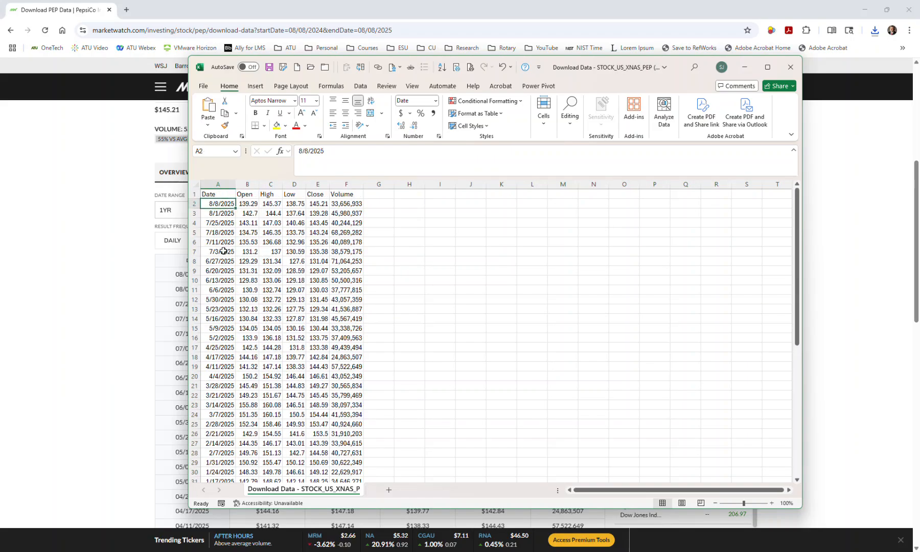
scroll(220, 297, down, 13)
click(226, 328)
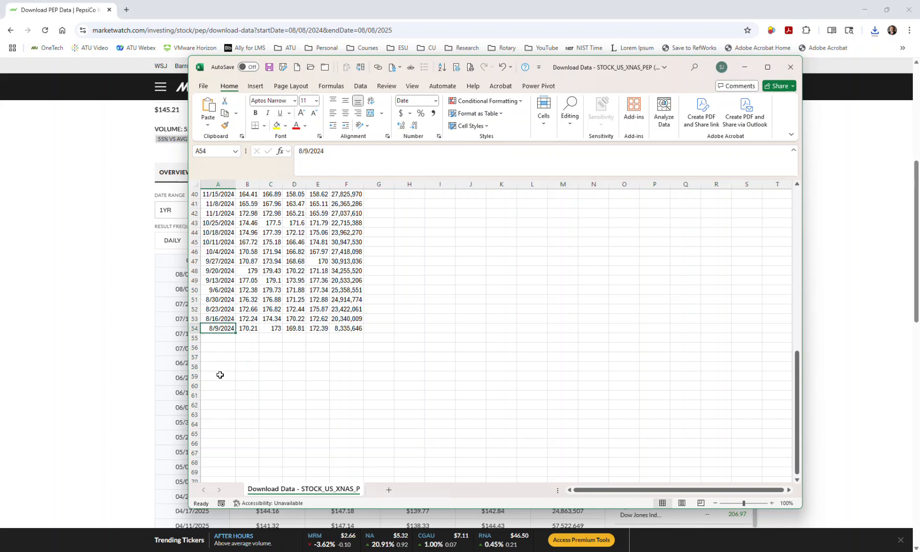
scroll(219, 375, up, 13)
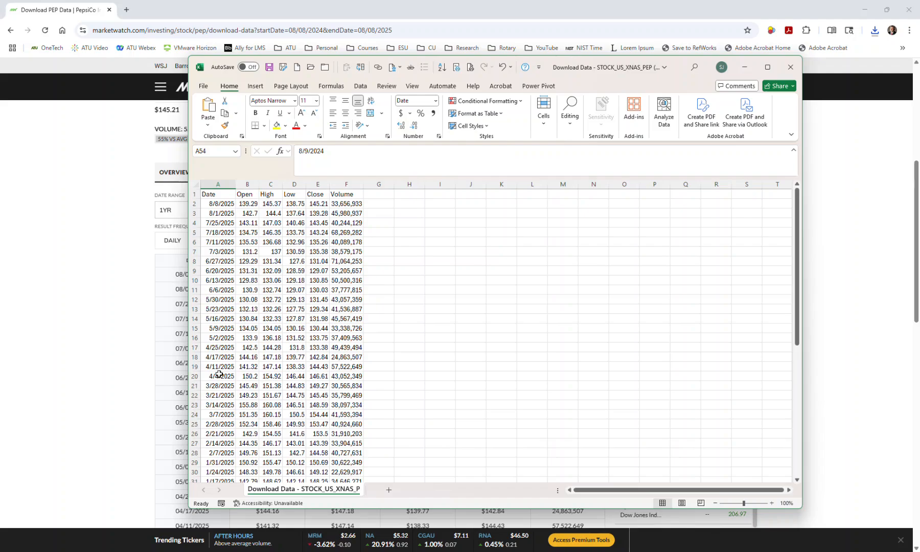
scroll(219, 374, down, 9)
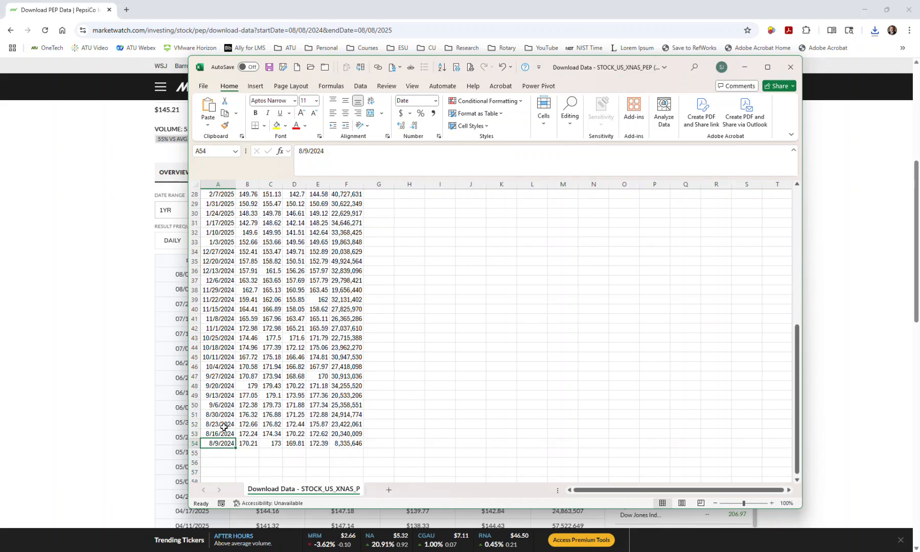
scroll(224, 427, up, 9)
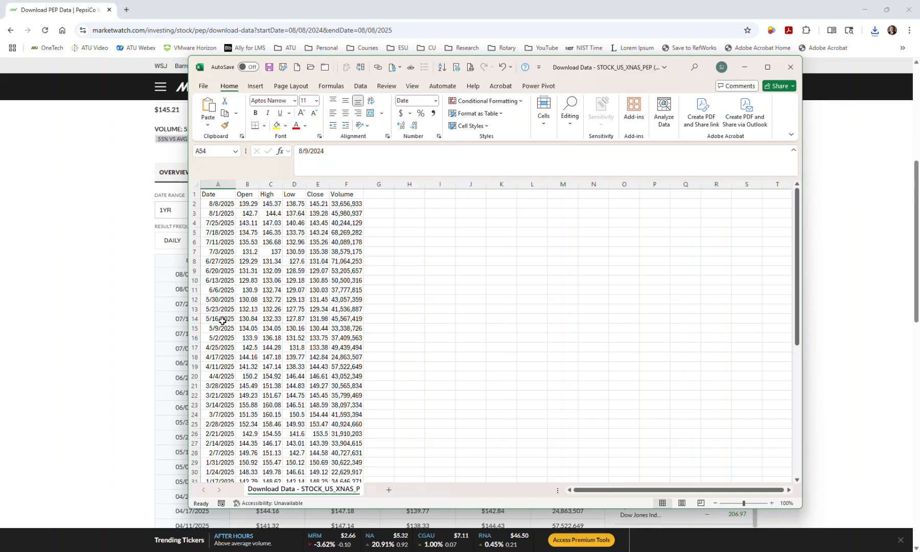
drag(595, 73, 919, 72)
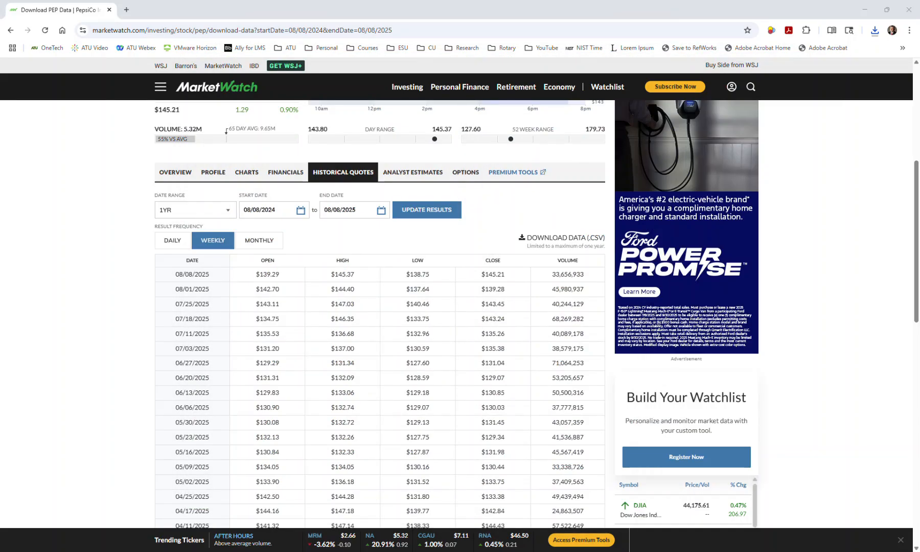
Switch the one-year quotes to monthly frequency, and download them as a CSV file opened in Excel.
click(259, 243)
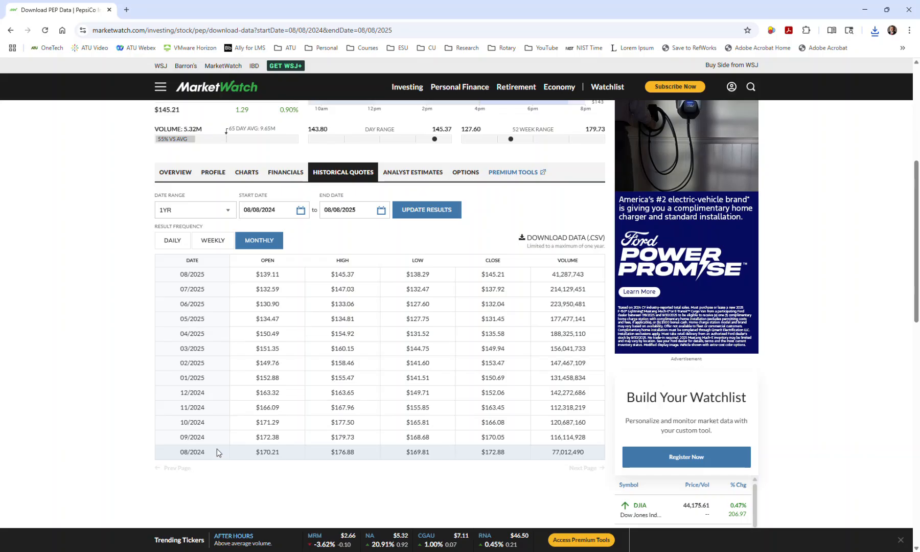
click(541, 241)
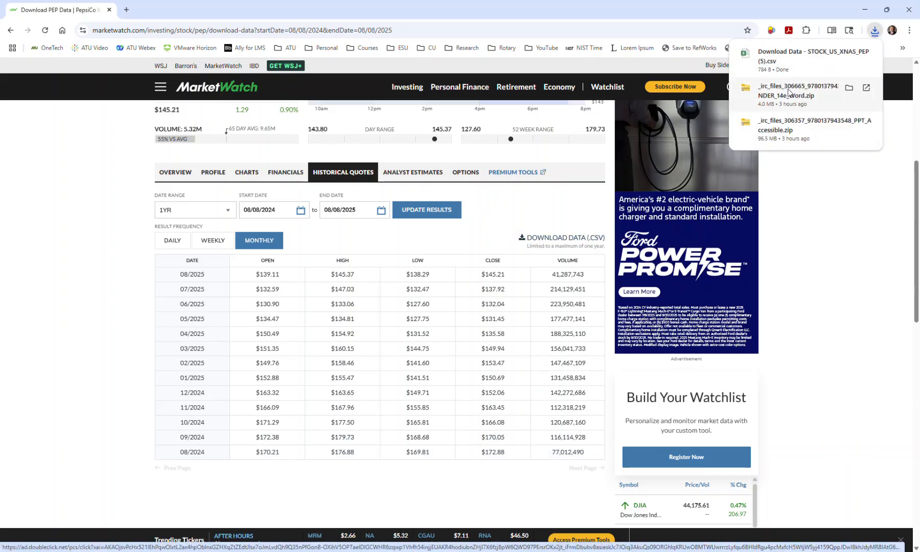
click(793, 62)
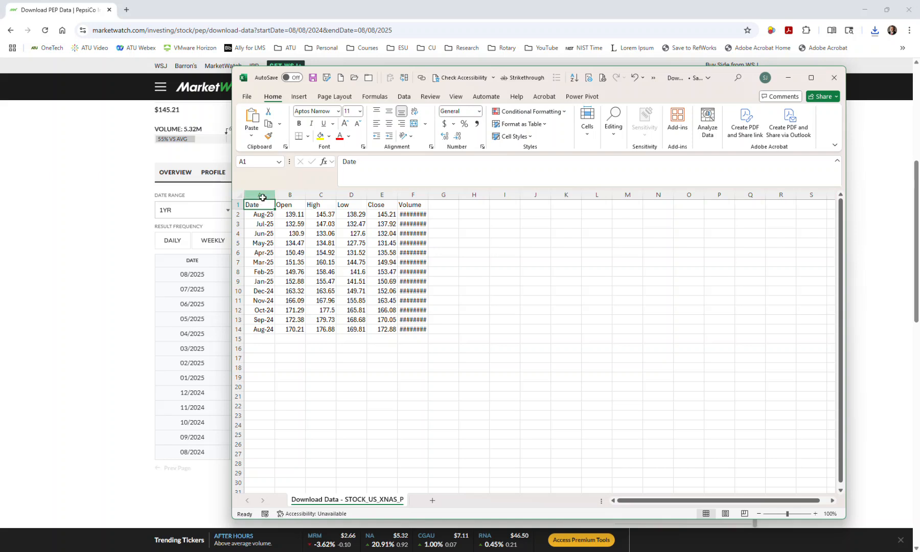
Format the Date column of the monthly data as Short Date and close the workbook.
click(260, 195)
click(479, 112)
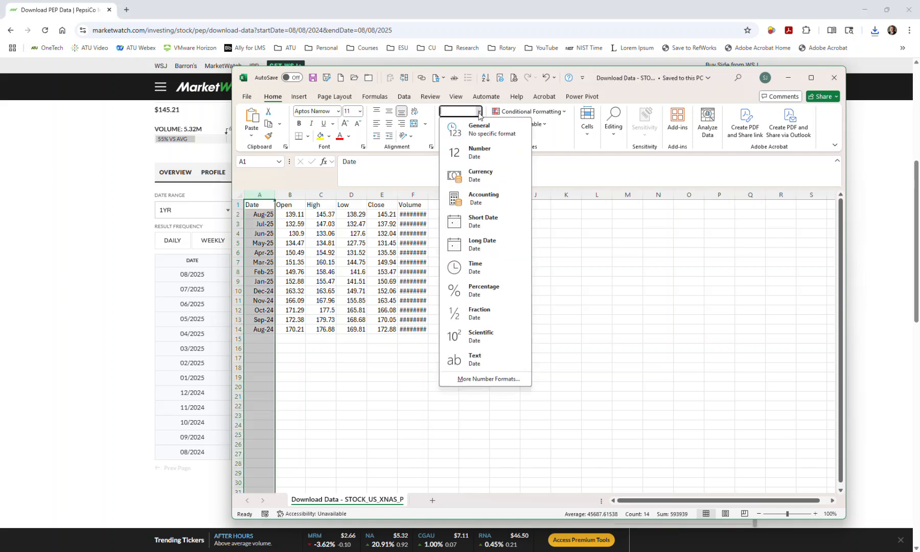
click(480, 216)
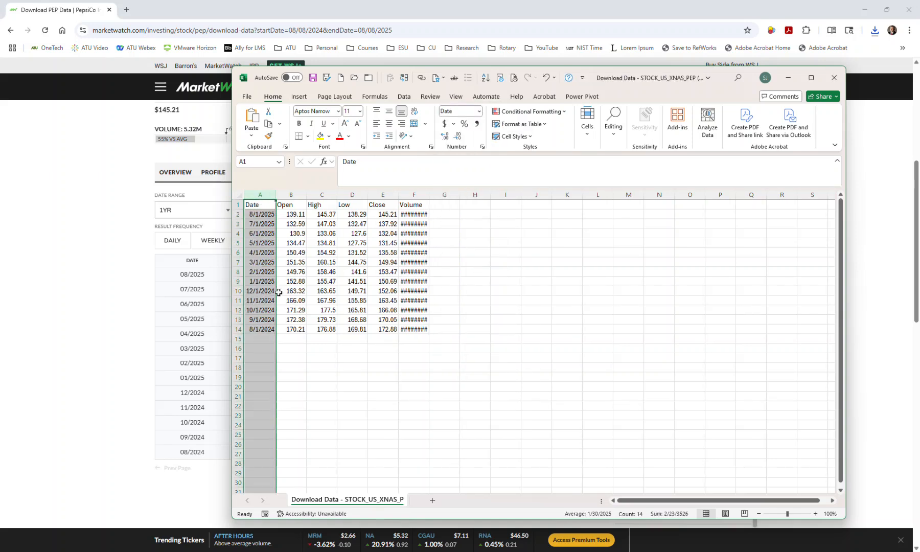
click(260, 208)
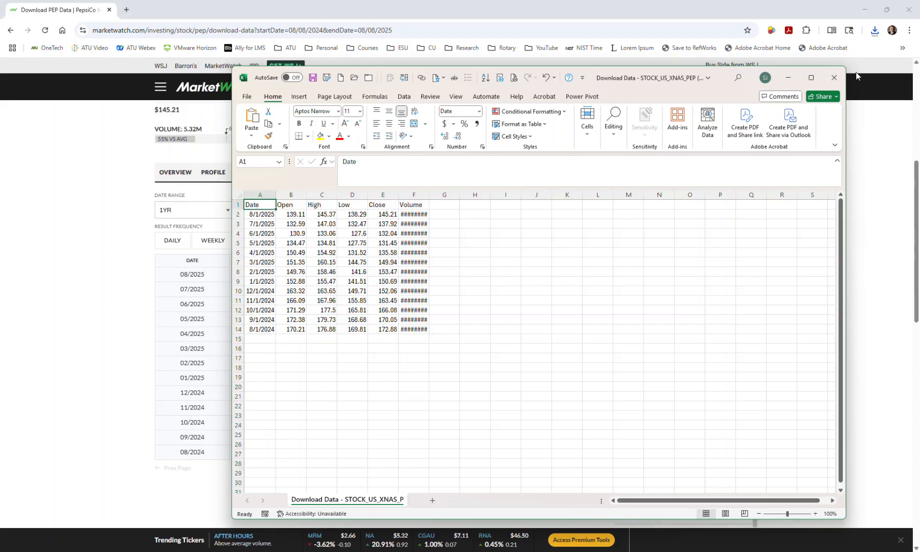
click(835, 79)
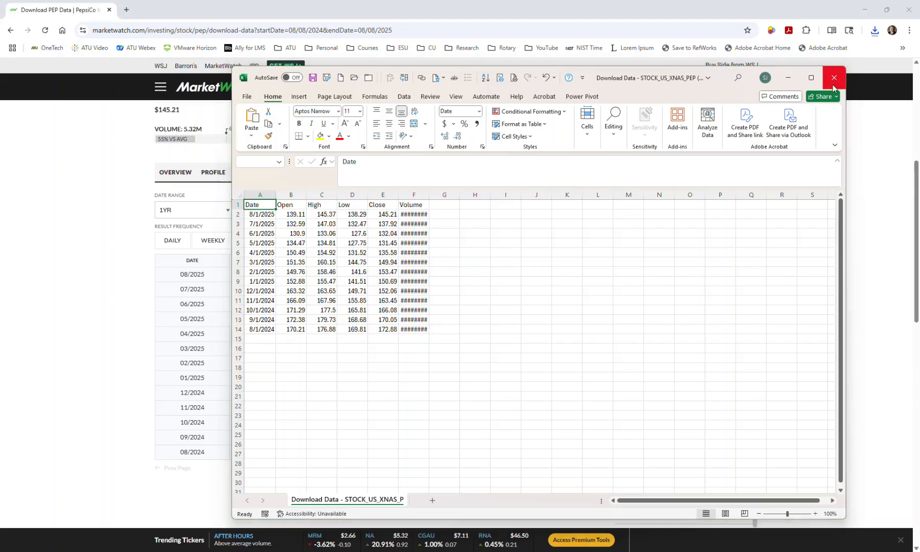
click(470, 295)
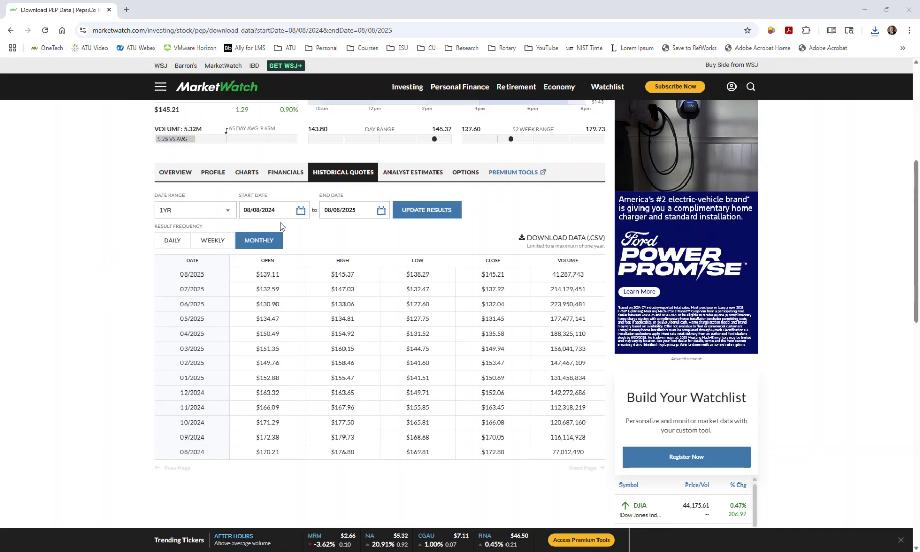
Set the historical quotes' start date to 8/8/2019 as a custom range and refresh the results.
click(228, 215)
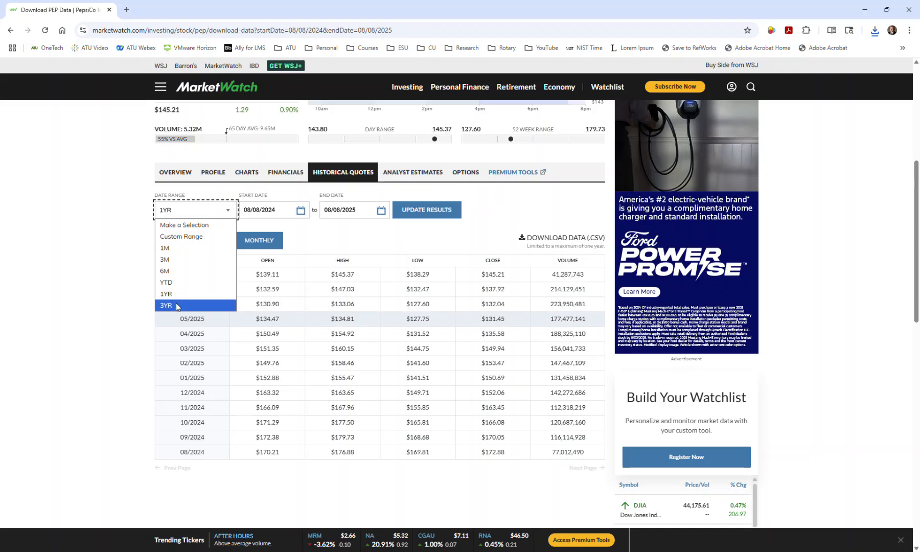
click(271, 212)
click(263, 212)
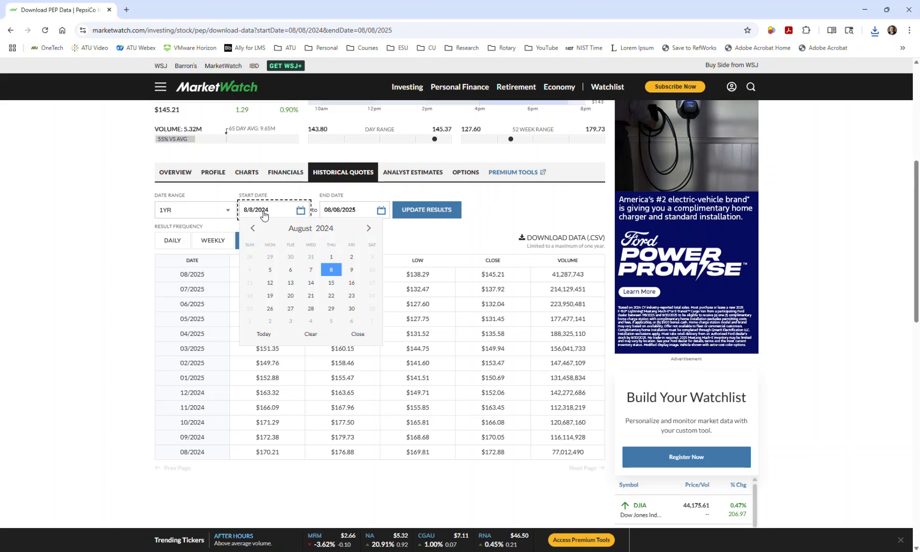
text(19)
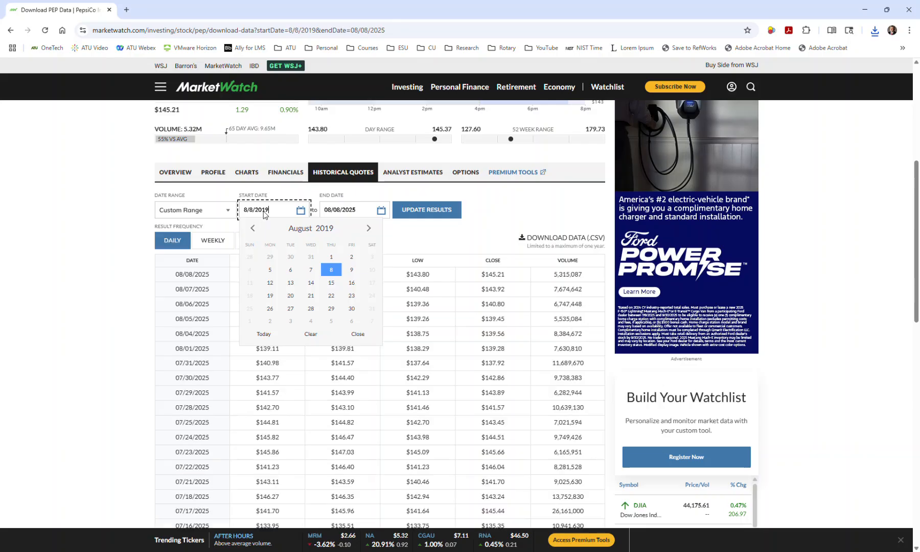
Switch the custom-range historical quotes to monthly frequency and page forward to the oldest months.
click(504, 210)
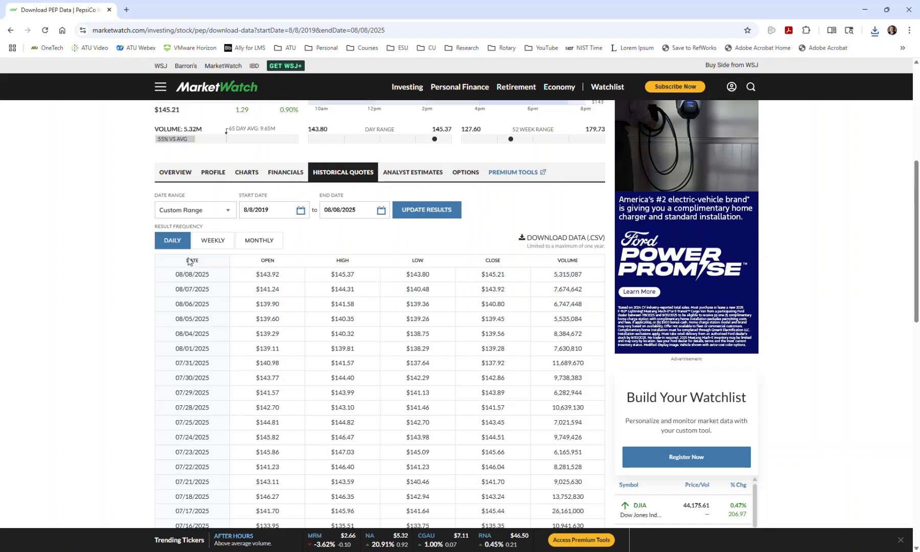
click(260, 241)
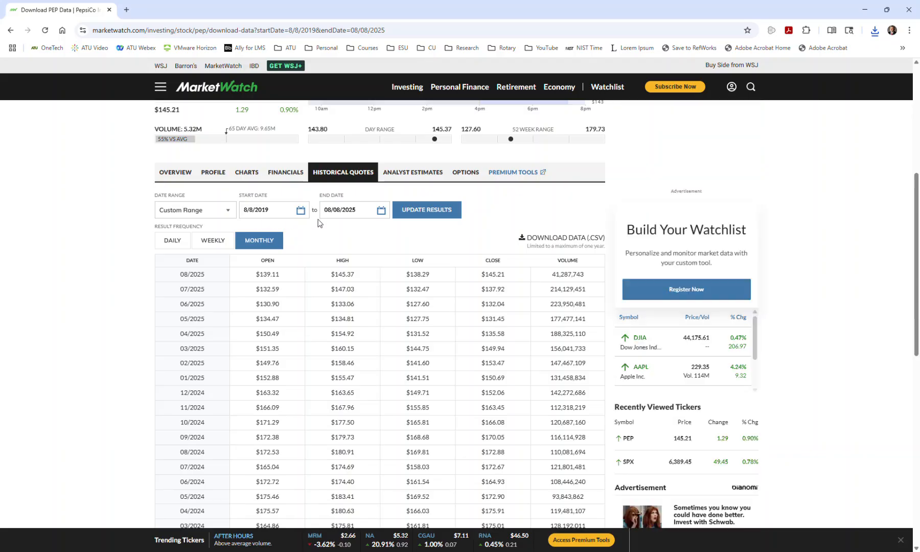
scroll(195, 314, down, 10)
scroll(195, 314, up, 6)
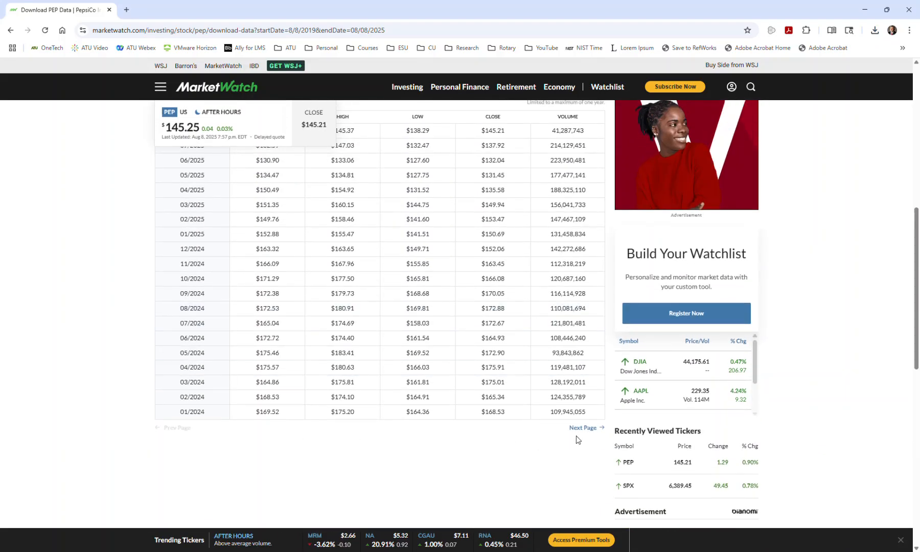
click(579, 428)
click(581, 428)
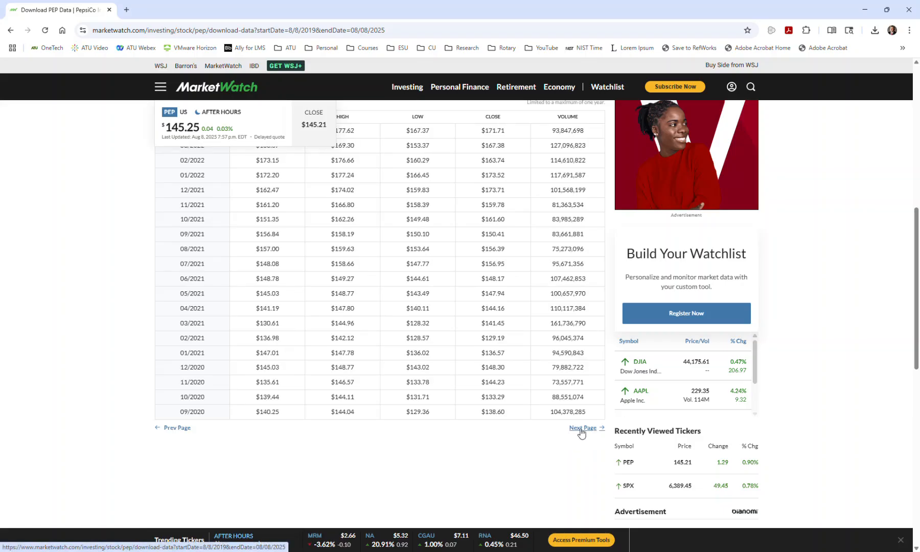
click(582, 430)
scroll(252, 425, up, 5)
scroll(252, 424, down, 3)
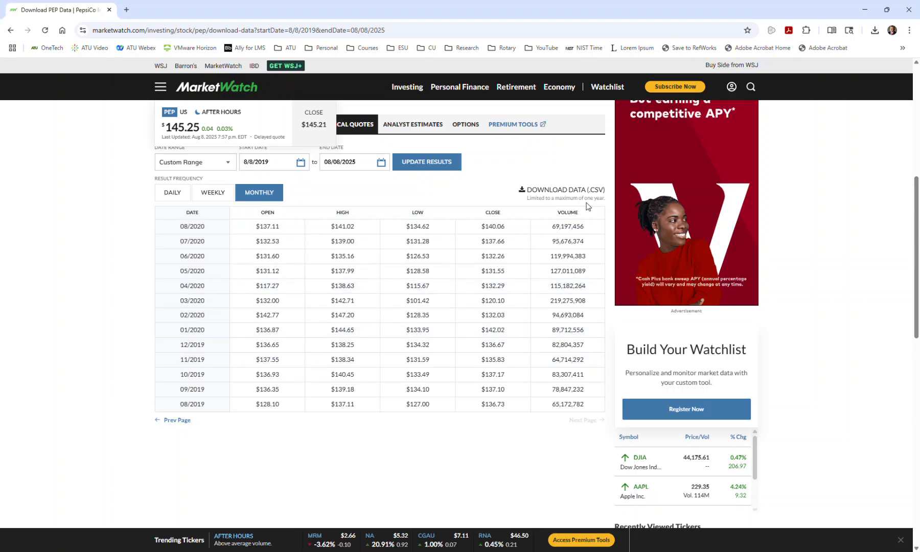
Download the custom-range monthly quotes as a CSV file, and check in Excel which dates it covers.
click(557, 190)
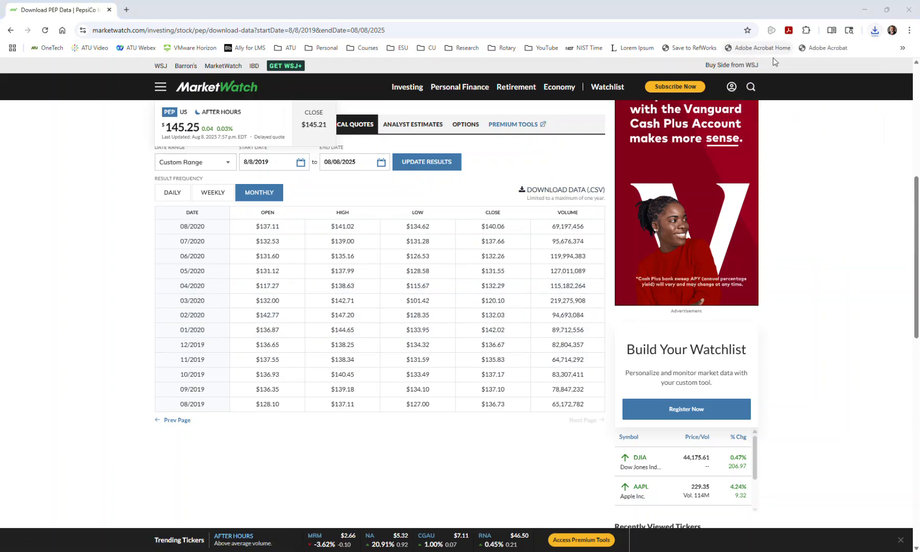
drag(919, 75, 718, 80)
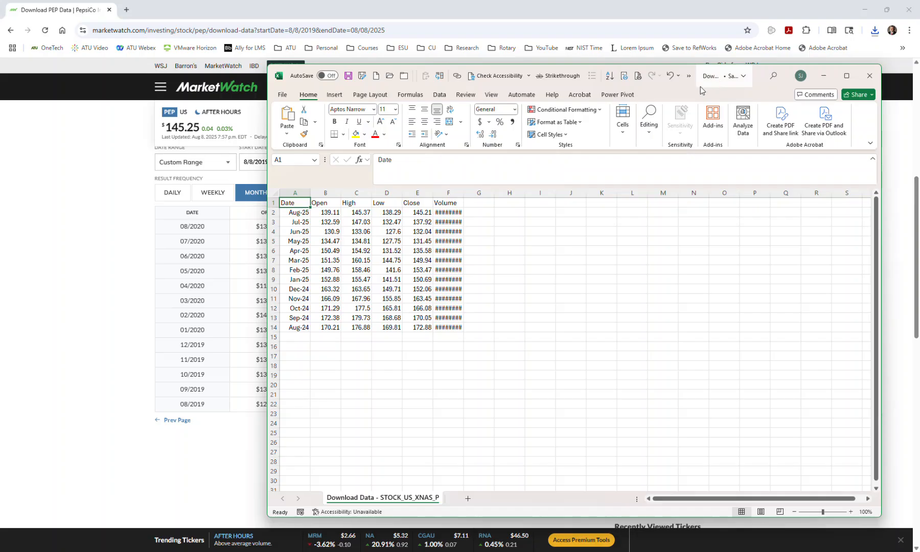
drag(705, 80, 919, 84)
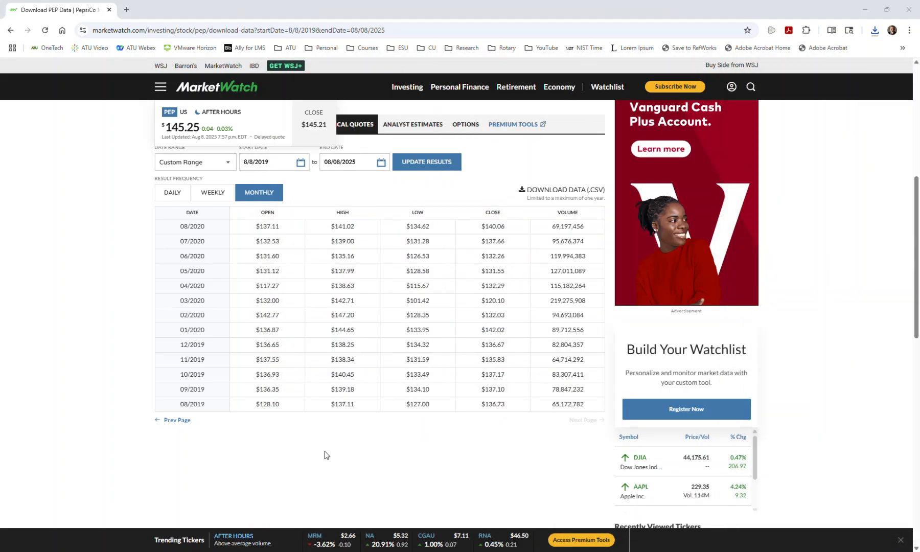
Return to the first page of the monthly quotes on MarketWatch.
click(178, 420)
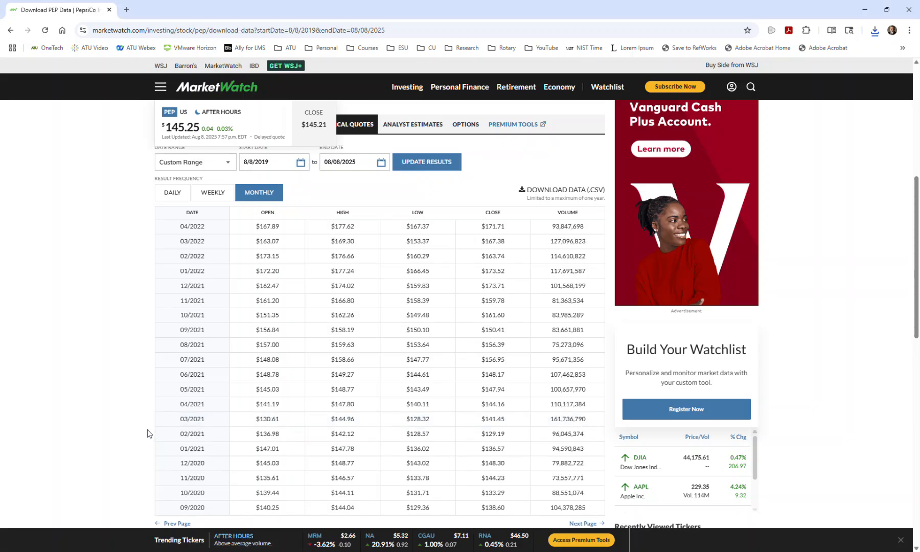
scroll(149, 480, down, 3)
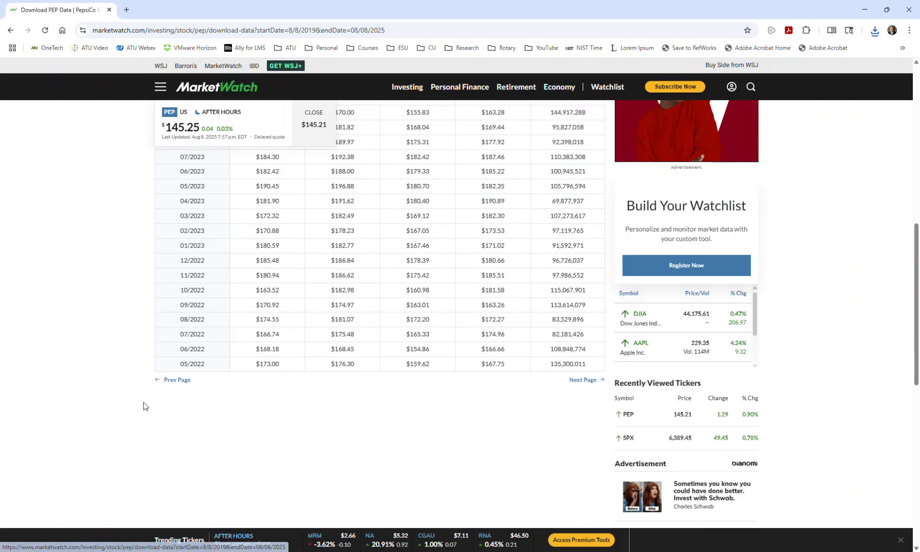
click(174, 382)
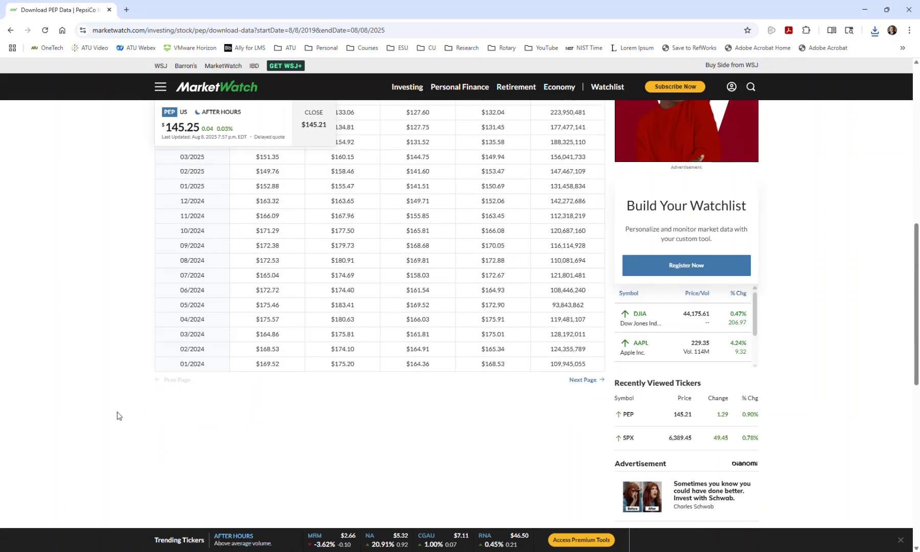
scroll(117, 415, up, 3)
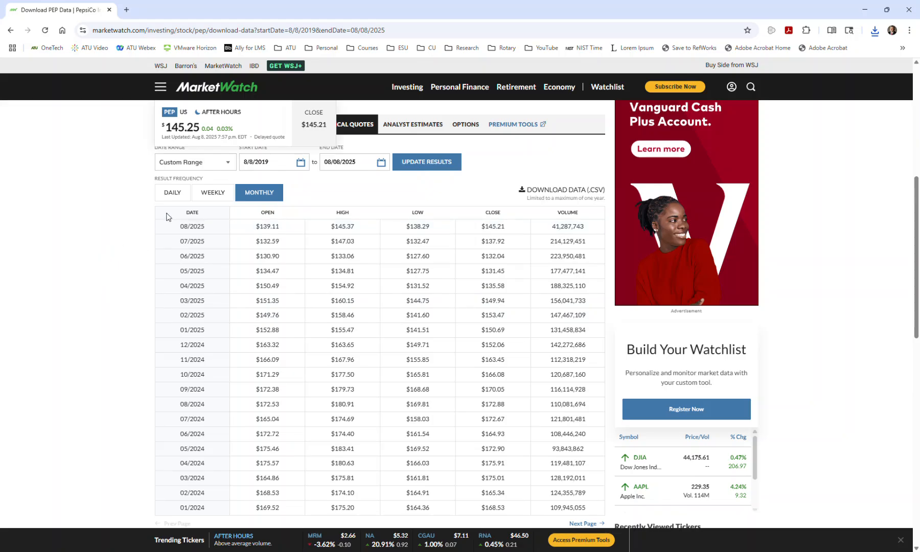
Copy the first page of monthly quotes, from the header row through the 01/2024 row.
drag(167, 212, 460, 311)
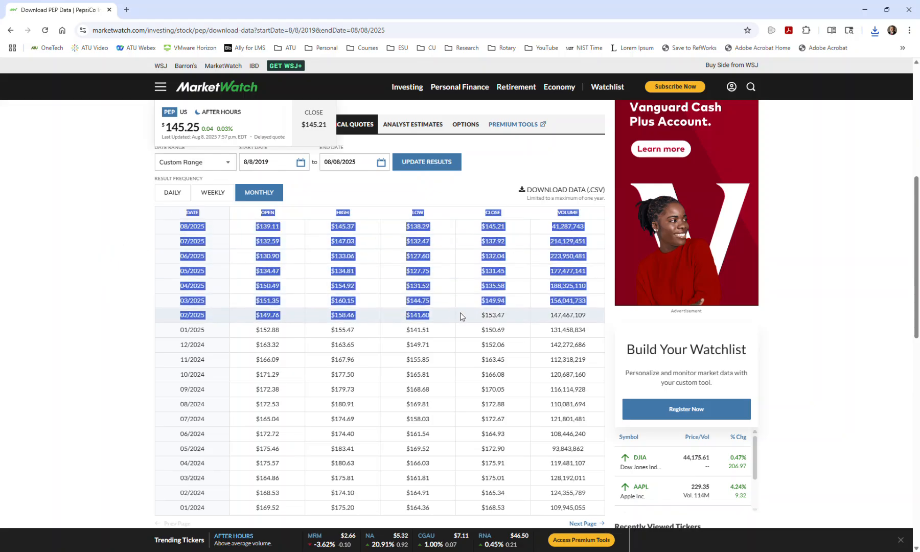
click(122, 246)
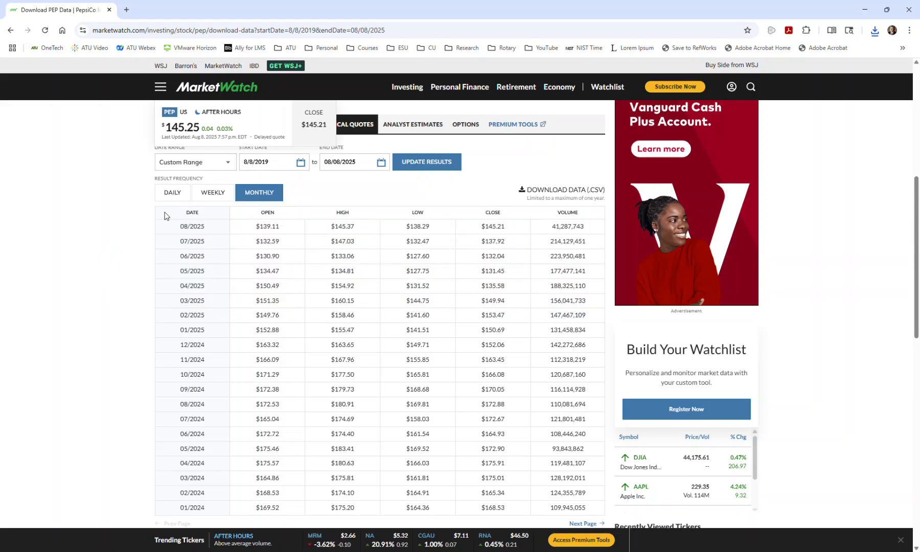
drag(164, 214, 597, 426)
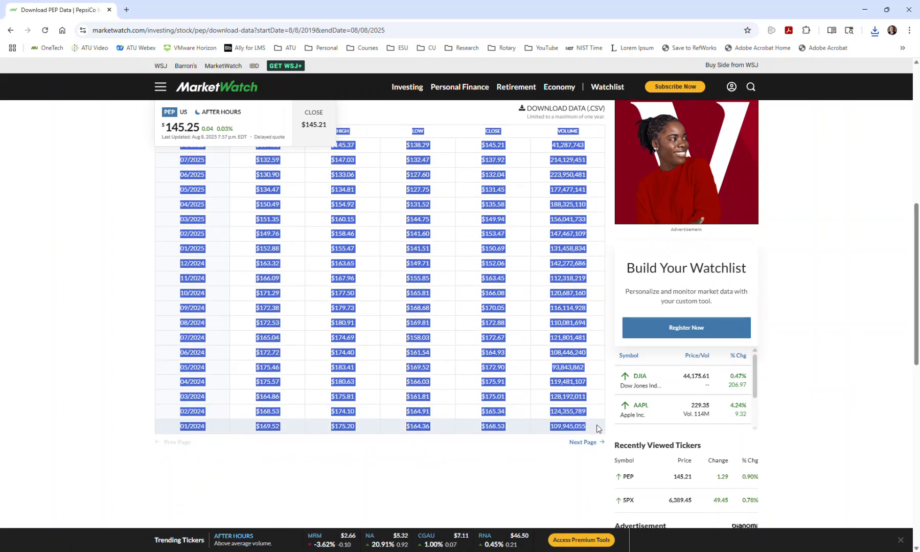
right_click(559, 384)
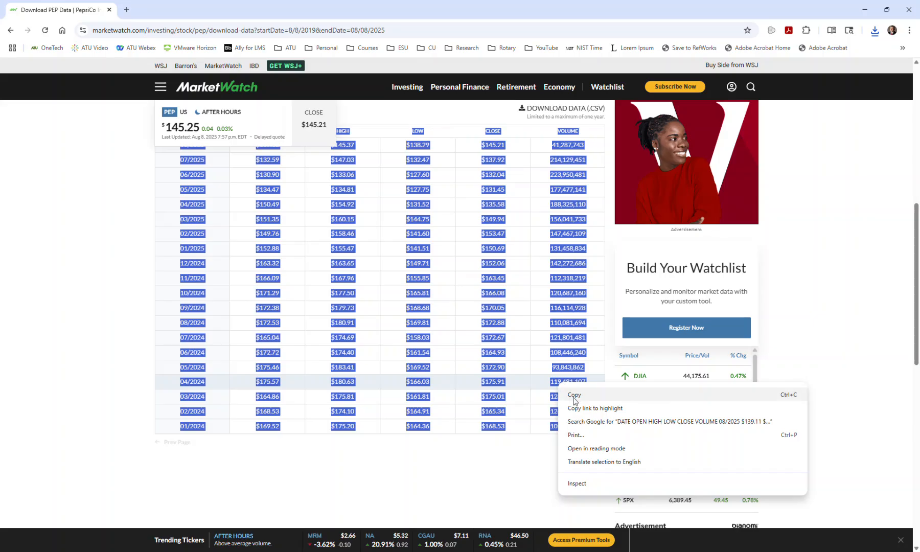
click(575, 395)
Bring the Excel workbook into view and paste the copied quotes over cell A1, matching the destination formatting.
drag(919, 41, 603, 64)
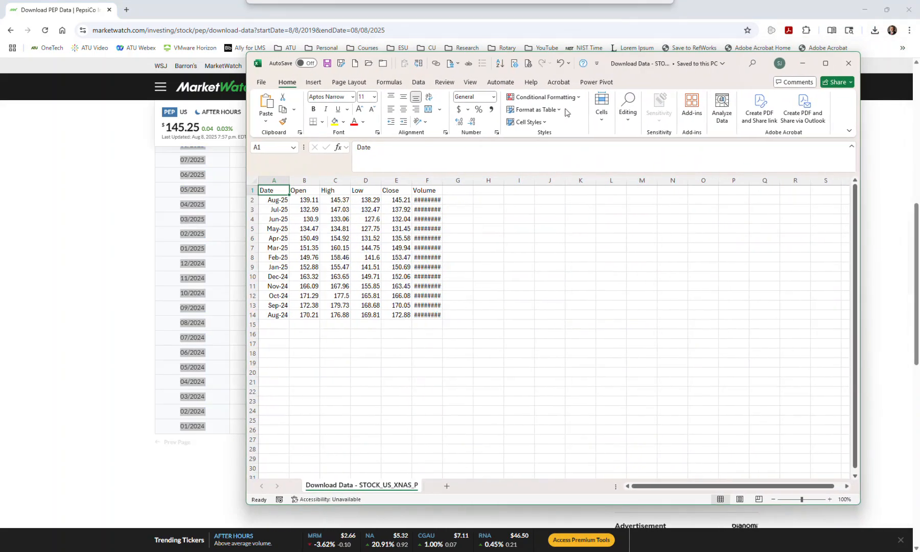
right_click(272, 191)
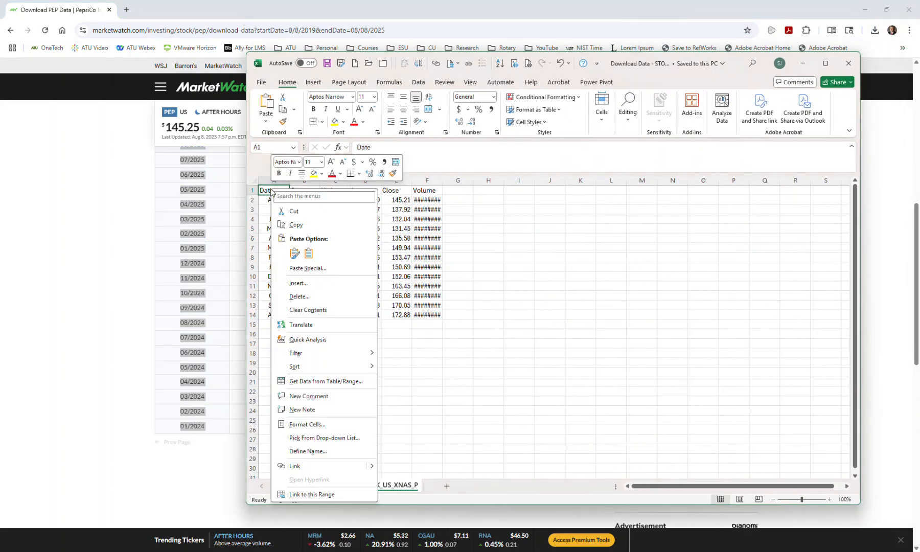
click(308, 254)
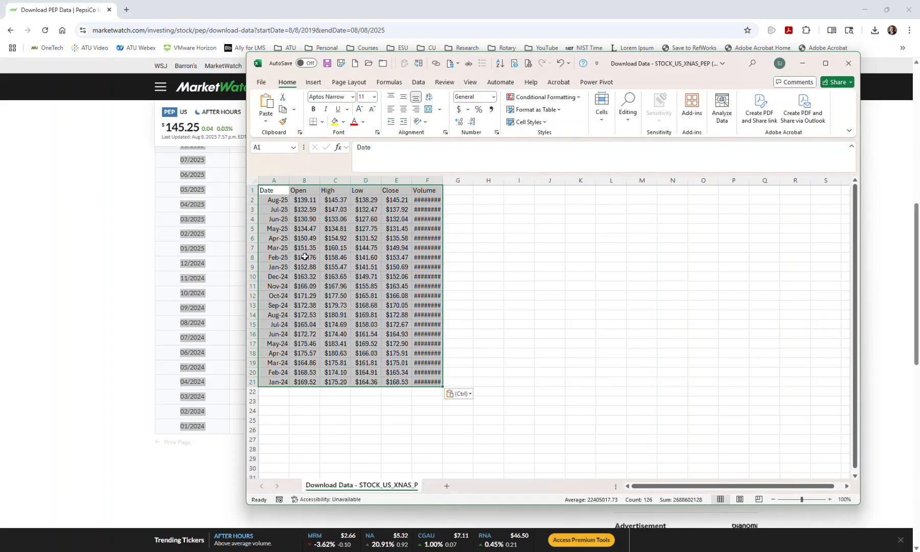
right_click(276, 191)
click(316, 255)
Format the Date column as Short Date and move the workbook window out of the way.
click(280, 180)
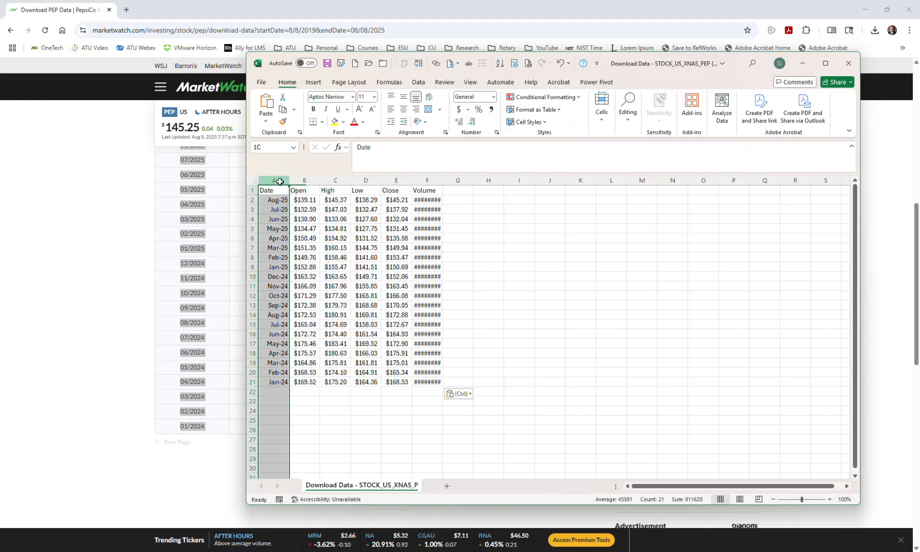
click(494, 96)
click(488, 207)
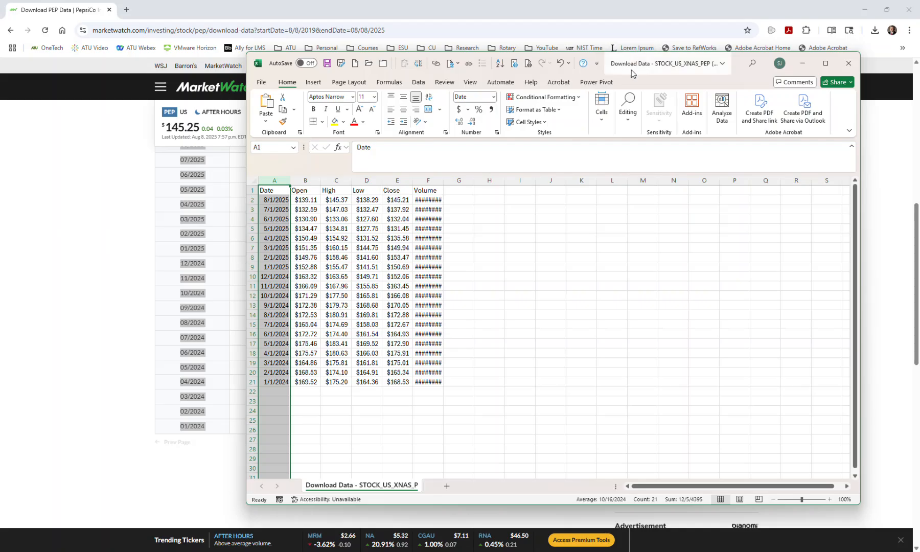
drag(628, 70, 577, 0)
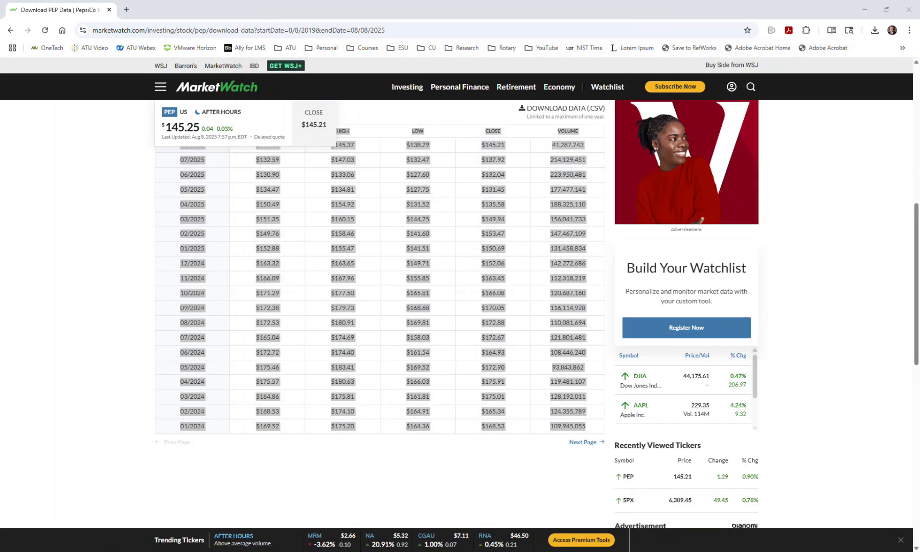
Go to the second page of monthly quotes and copy the rows from 12/2023 through 05/2022 without the headers.
click(580, 444)
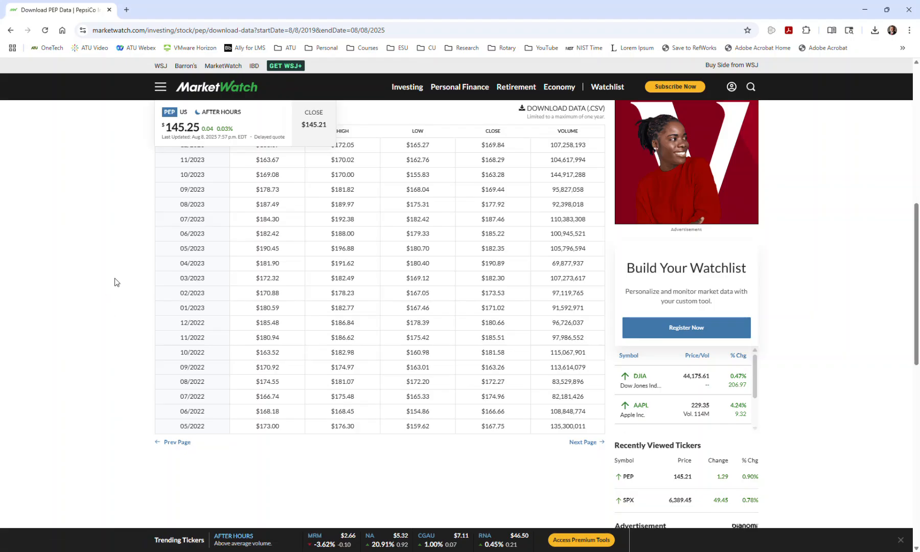
scroll(115, 279, down, 3)
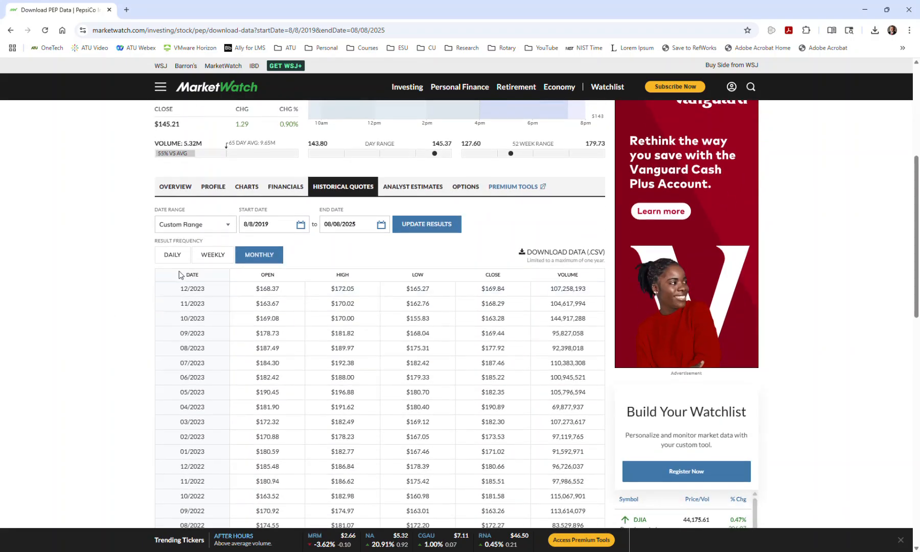
drag(163, 289, 592, 234)
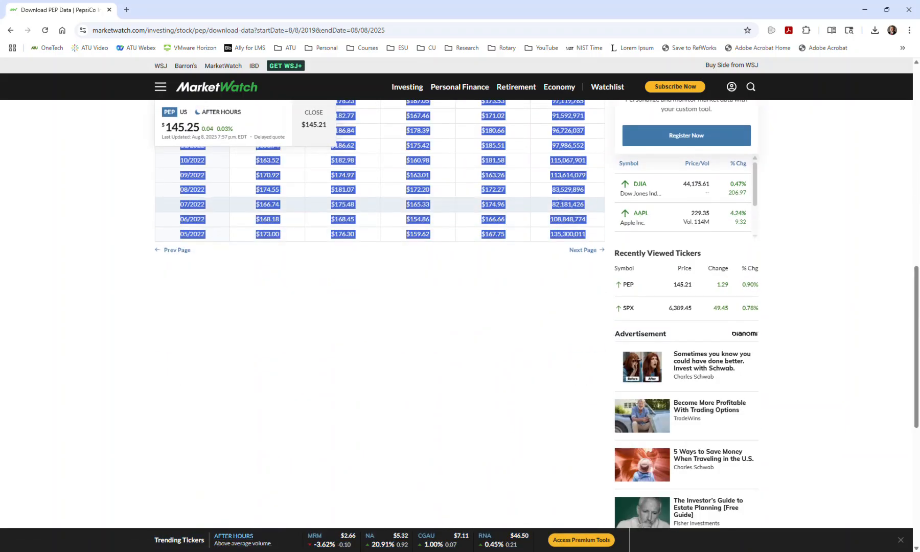
right_click(559, 204)
click(575, 214)
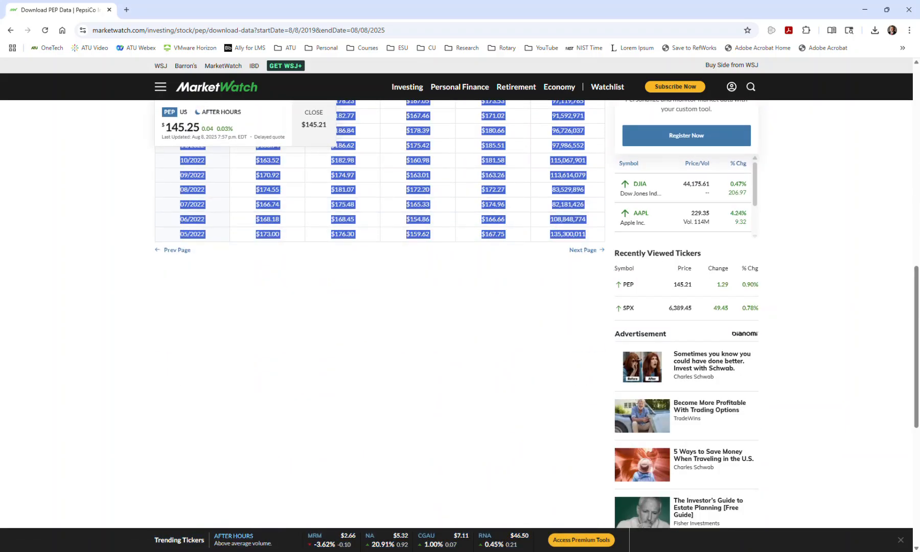
Paste the copied rows into the workbook at cell A22 with destination formatting, and select cell A42 for the next block.
drag(918, 47, 631, 57)
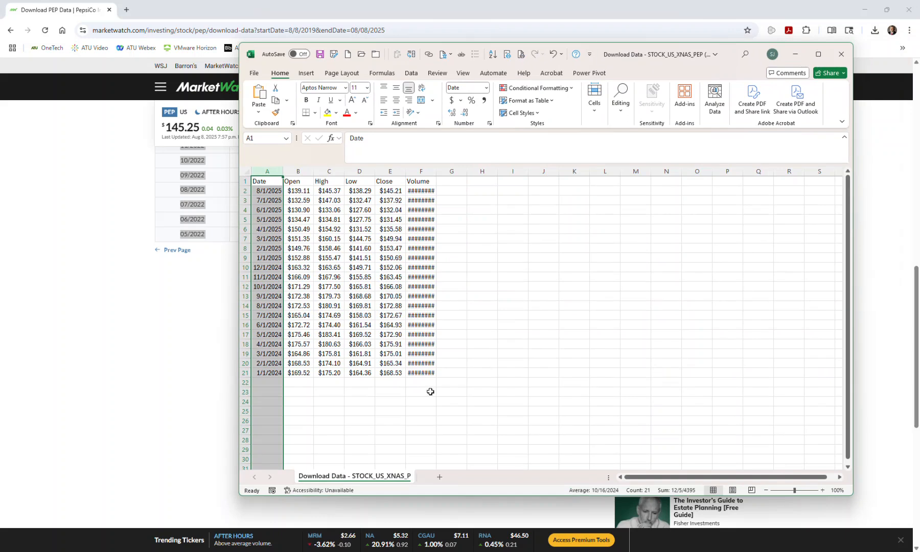
click(302, 401)
click(273, 383)
right_click(273, 383)
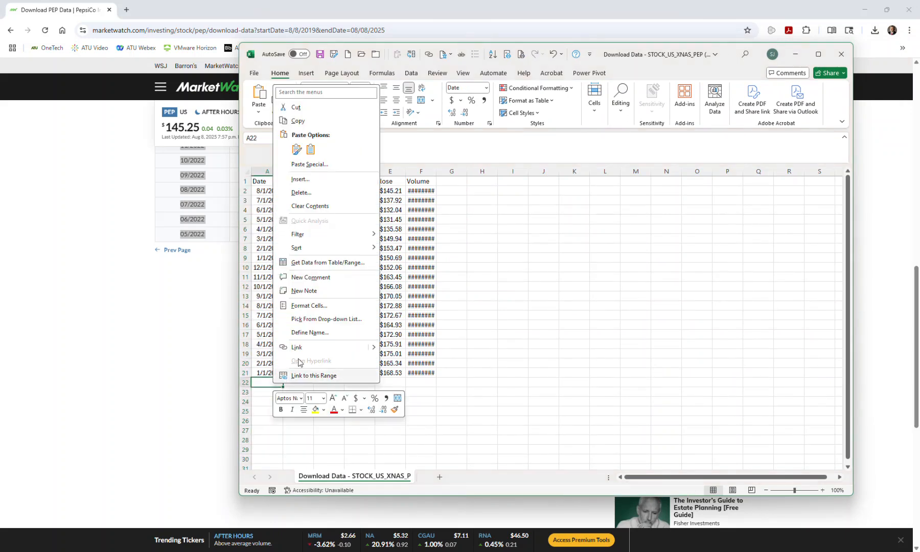
click(310, 149)
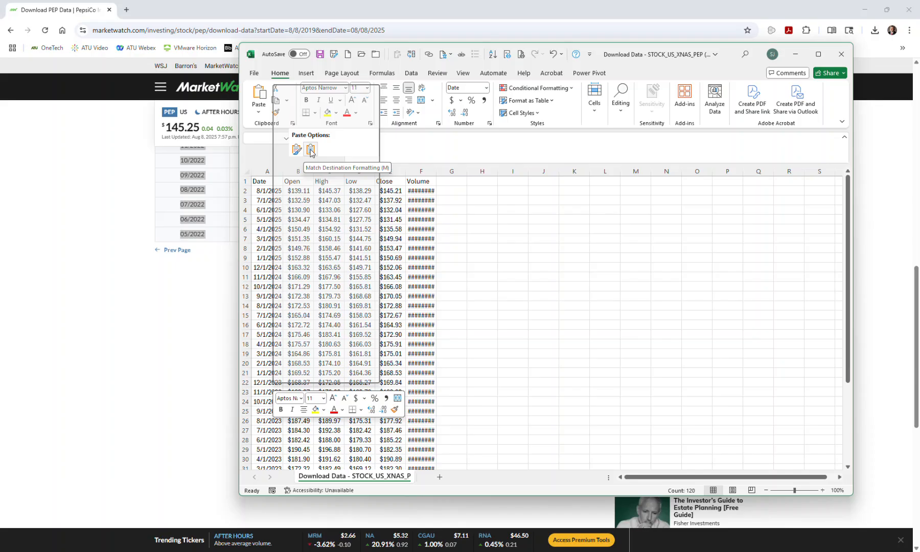
click(310, 150)
scroll(283, 337, down, 7)
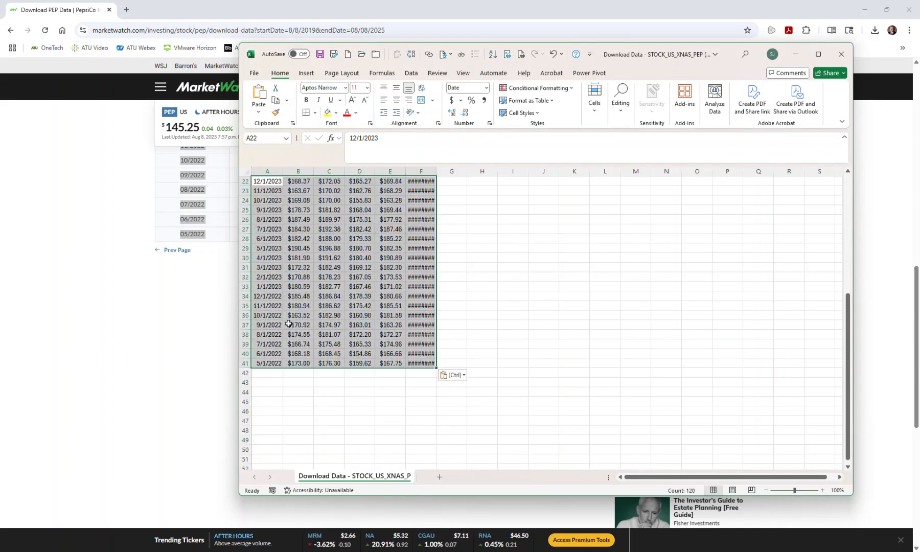
click(268, 373)
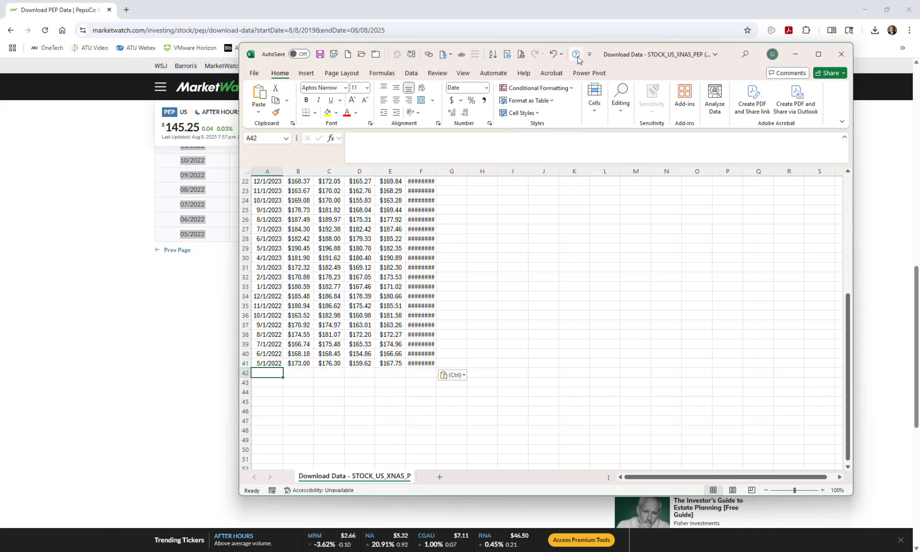
drag(603, 55, 919, 82)
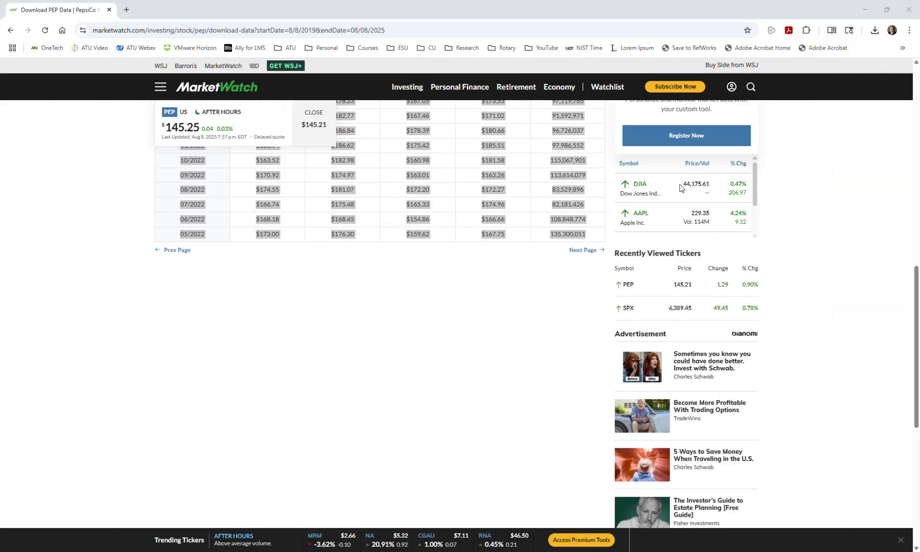
Go to the third page of monthly quotes and copy the rows from 04/2022 through 09/2020.
click(583, 250)
scroll(103, 407, up, 7)
scroll(144, 253, down, 2)
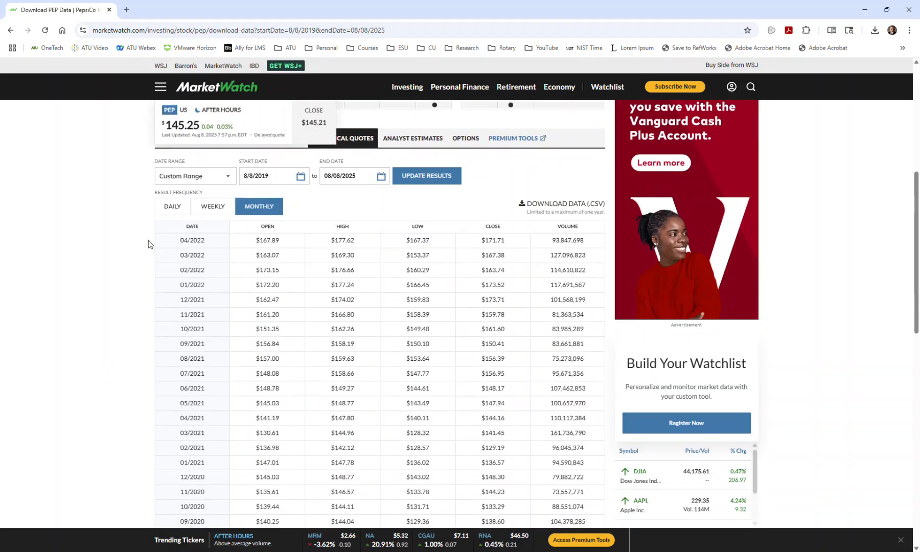
drag(164, 241, 596, 414)
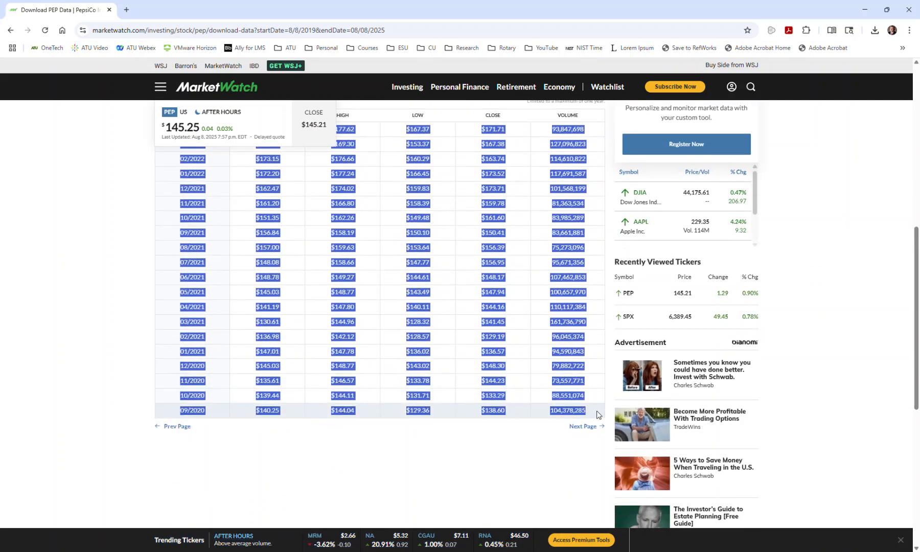
right_click(579, 383)
click(590, 393)
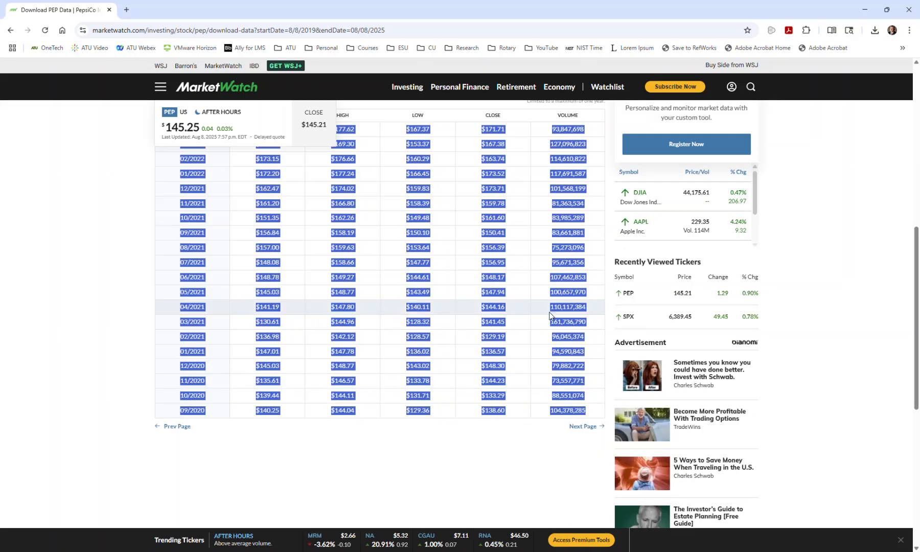
Copy the highlighted quotes, paste them into the workbook at cell A42 with destination formatting, and select cell A62 for the next block.
right_click(556, 325)
click(574, 334)
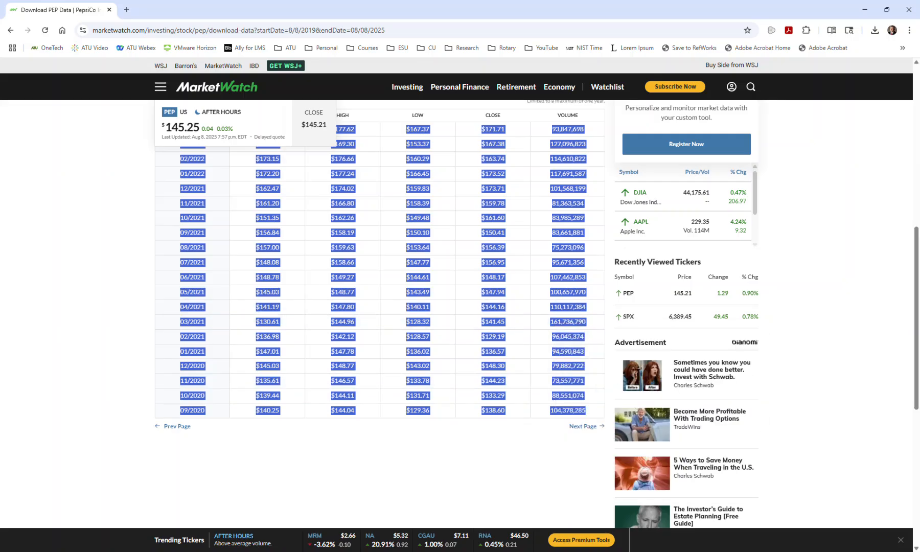
drag(919, 60, 575, 73)
right_click(241, 391)
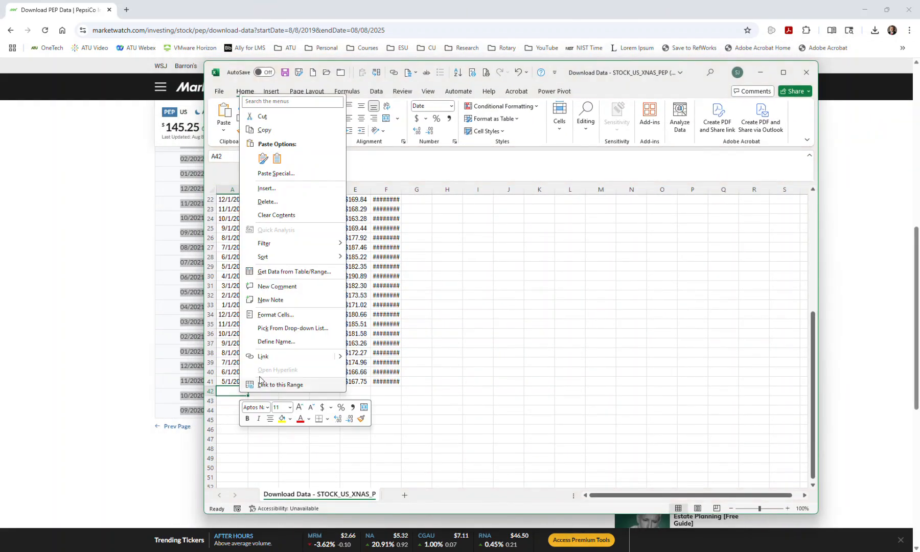
click(277, 159)
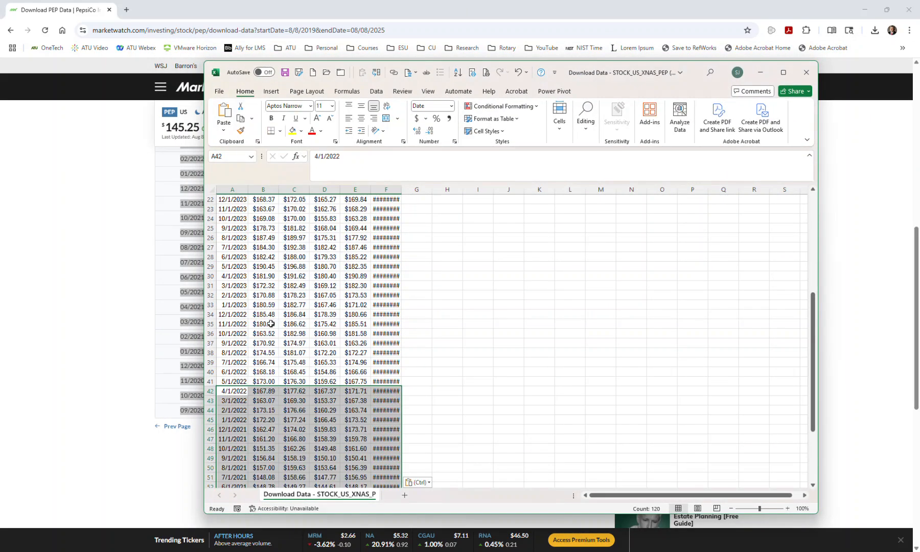
scroll(271, 323, down, 8)
click(238, 354)
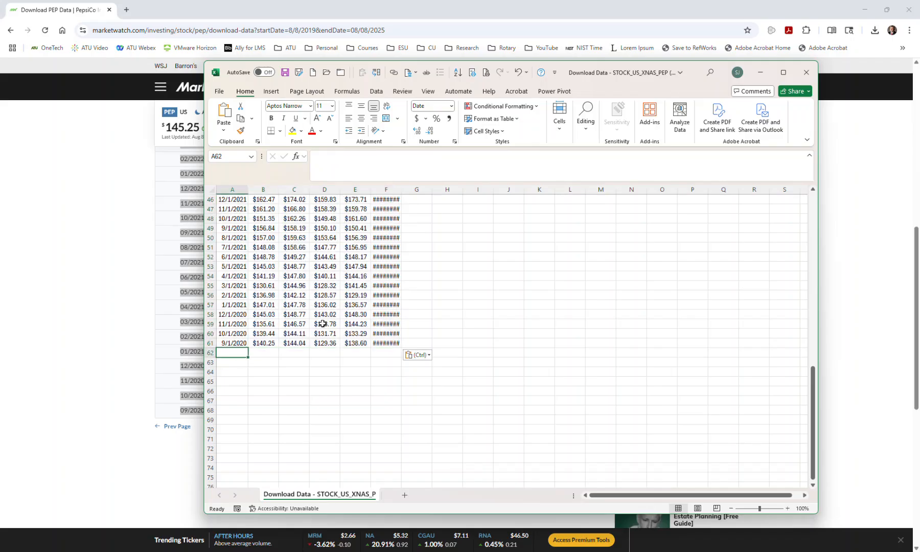
Go to the last page of monthly quotes in the browser and copy the rows from 08/2020 through 08/2019 without the headers.
click(760, 72)
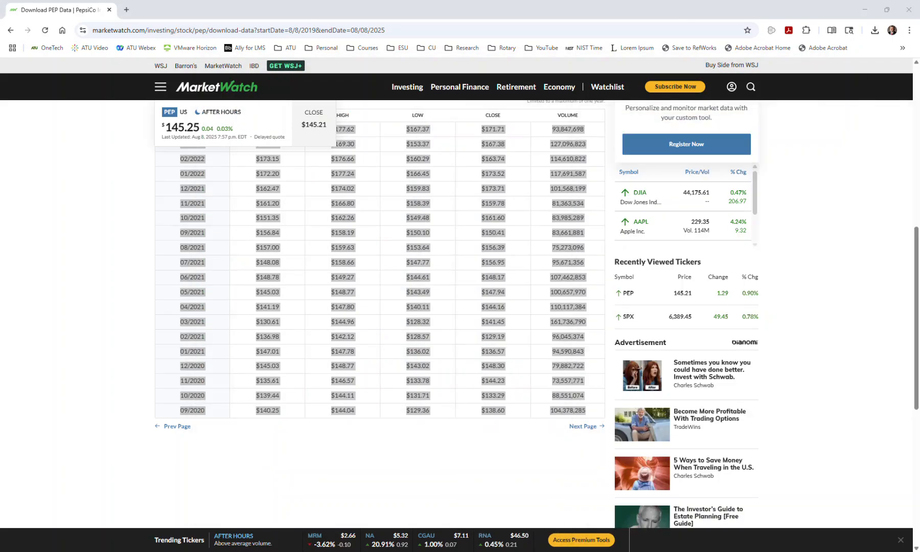
click(580, 427)
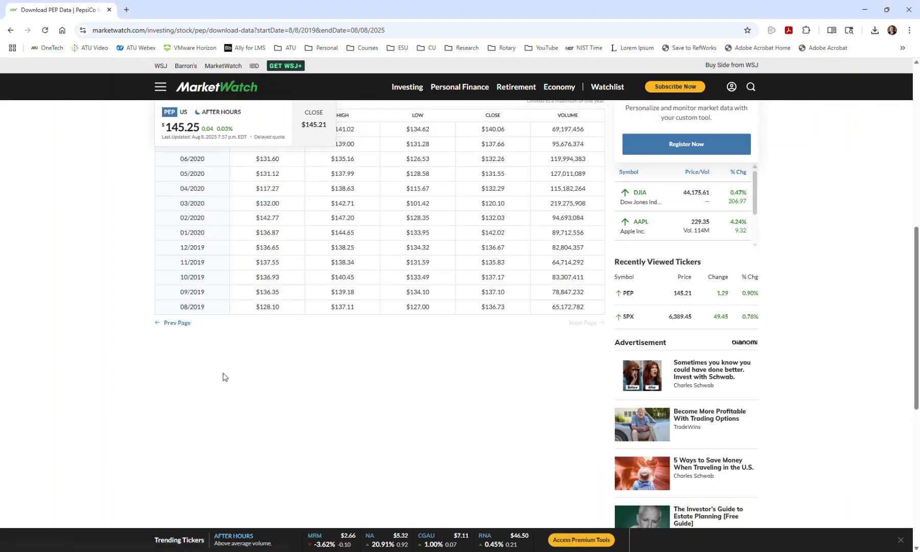
scroll(126, 358, up, 2)
drag(167, 218, 597, 404)
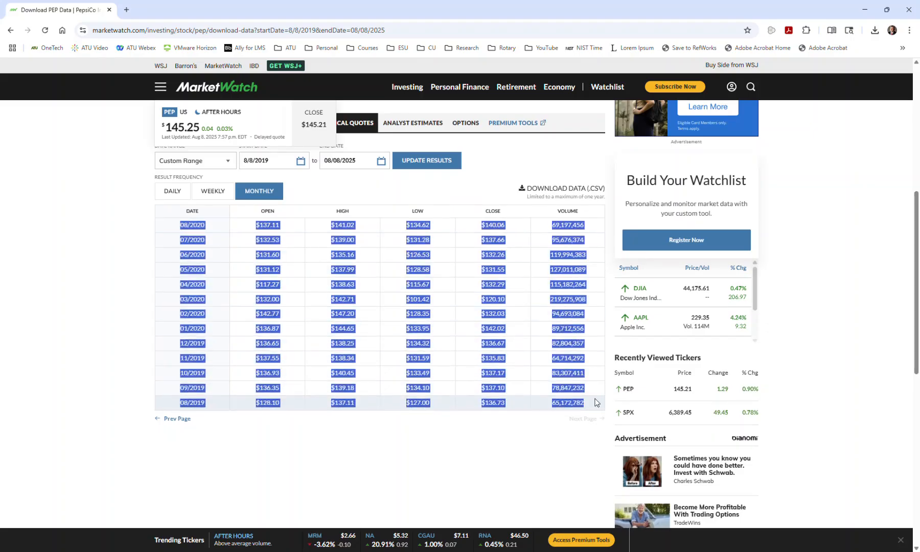
right_click(566, 369)
click(583, 375)
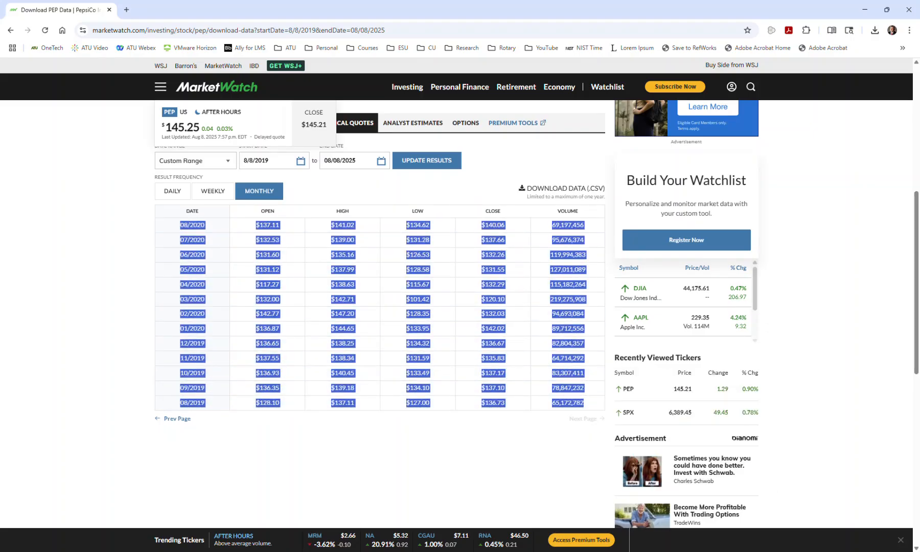
Switch to the workbook and paste the copied rows at cell A62 with destination formatting.
key(alt+Tab)
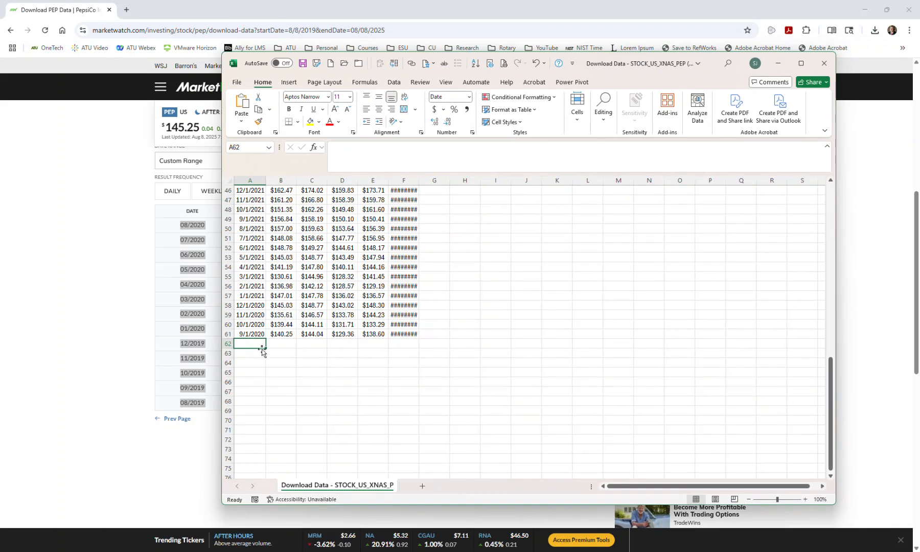
right_click(261, 345)
click(299, 110)
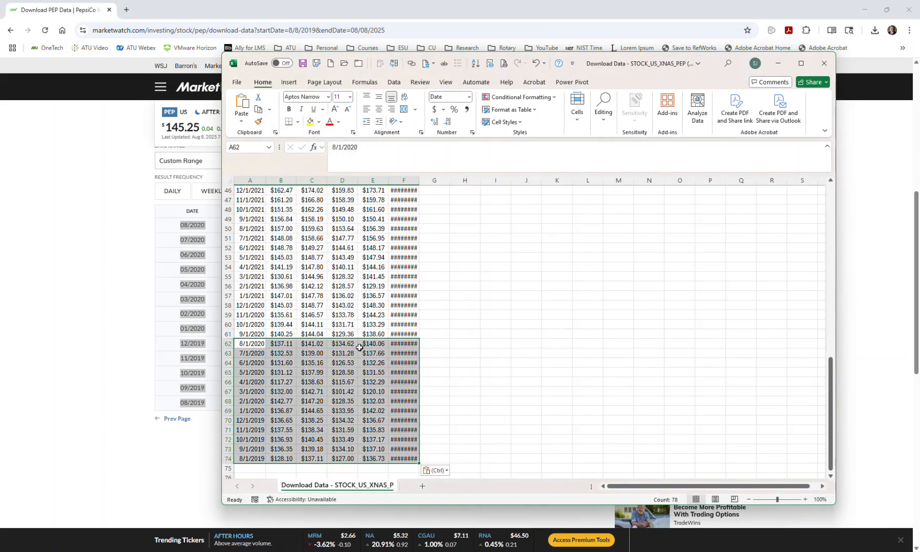
Autofit the width of all columns in the sheet so the volume figures fit, and clear the full-sheet selection.
click(226, 179)
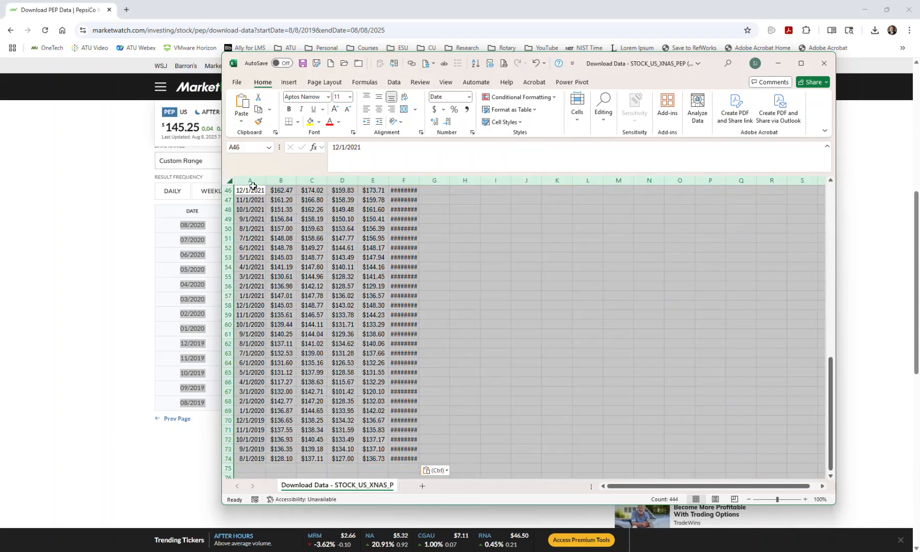
double_click(265, 180)
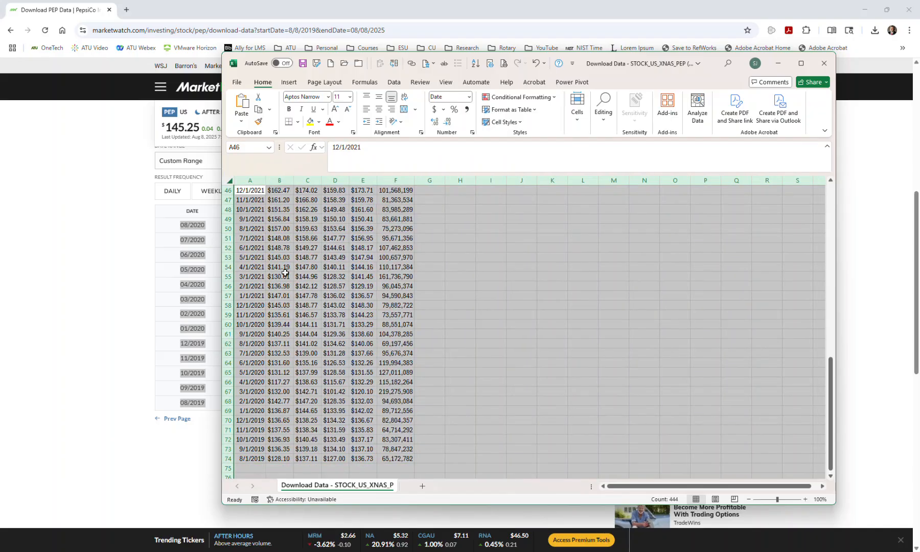
click(249, 279)
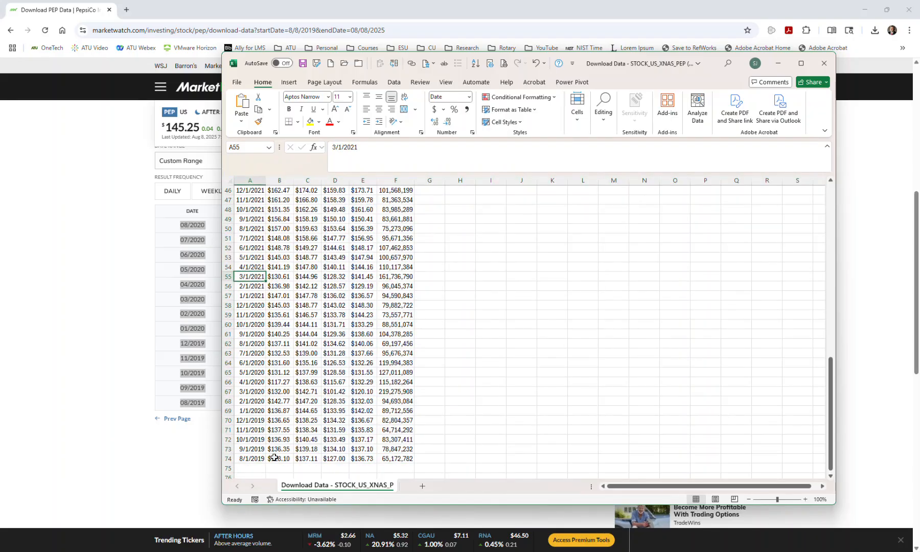
Sort the whole price table by the Date column from oldest to newest, treating the first row as headers.
scroll(253, 444, up, 6)
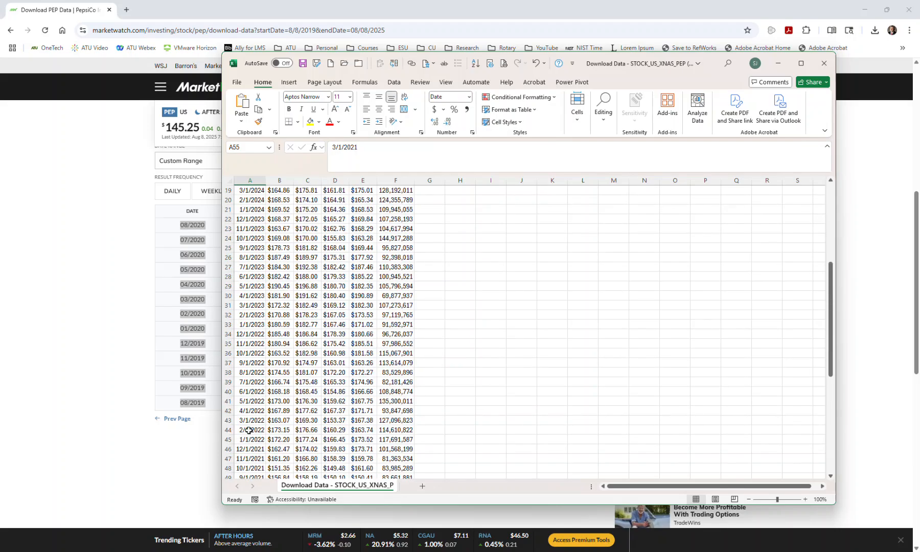
scroll(244, 395, up, 9)
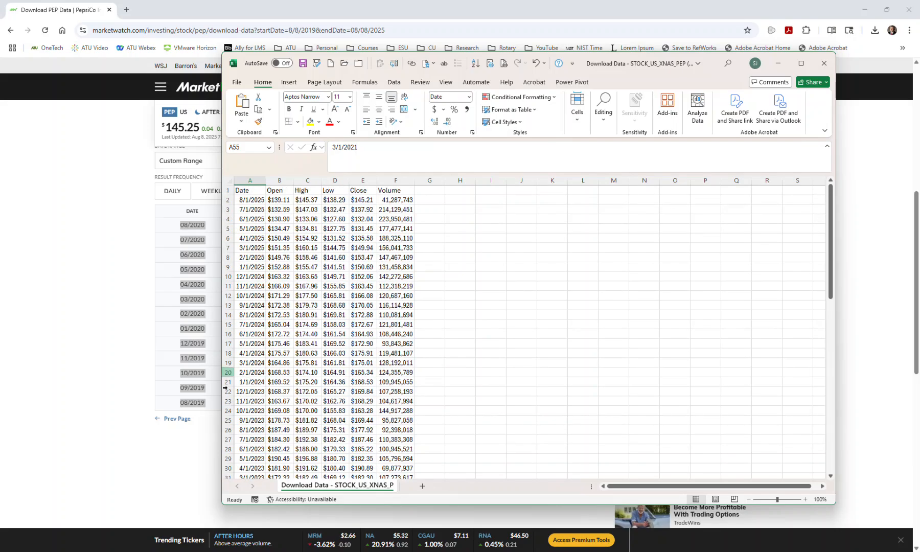
click(246, 189)
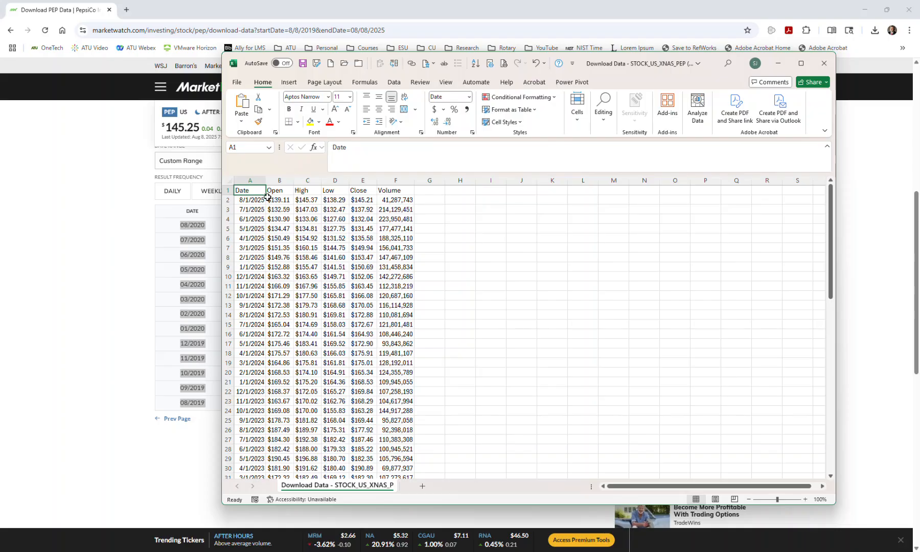
click(395, 83)
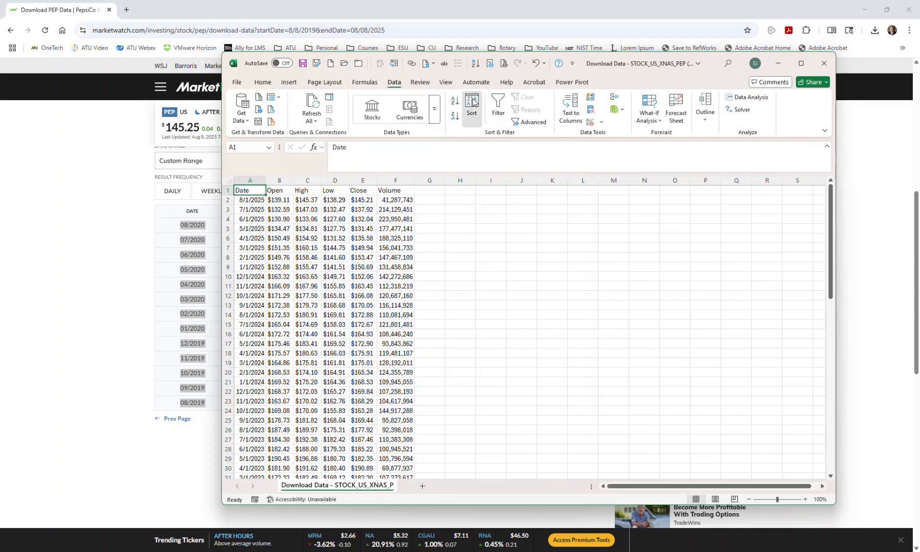
click(472, 106)
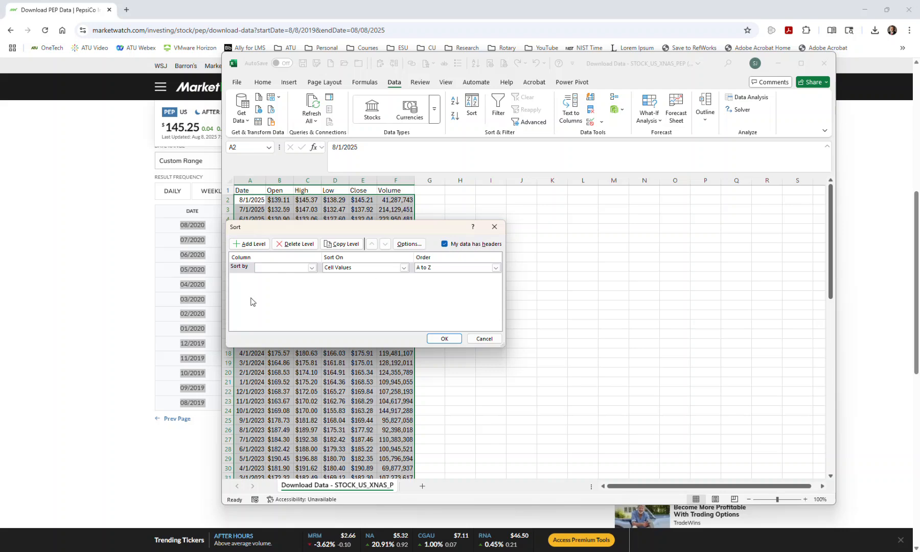
click(269, 269)
click(269, 276)
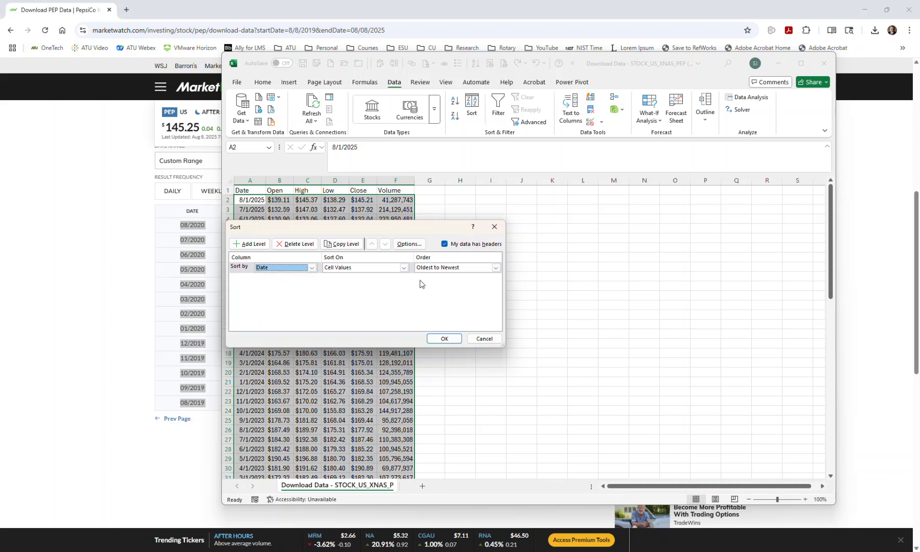
click(444, 339)
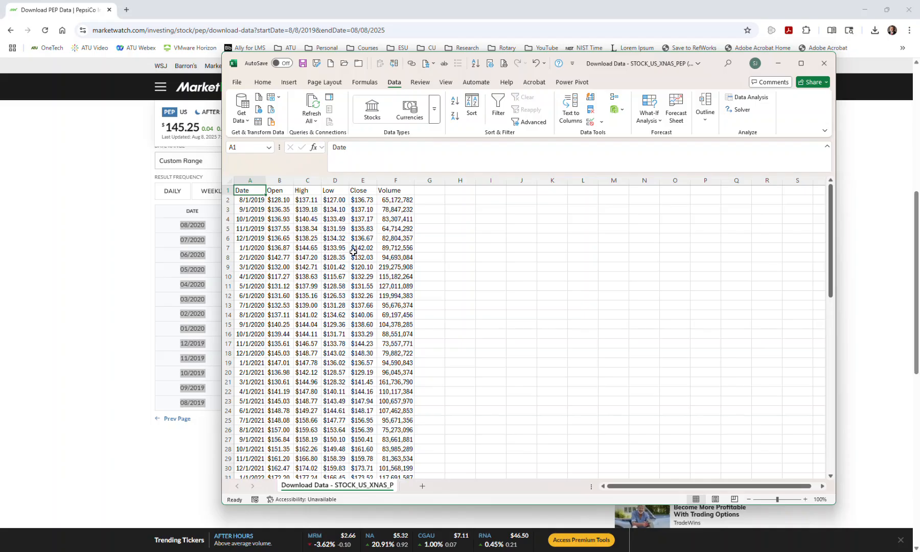
Highlight the Close column, reselect cell A1, and move the workbook window away to return to the MarketWatch page.
click(370, 180)
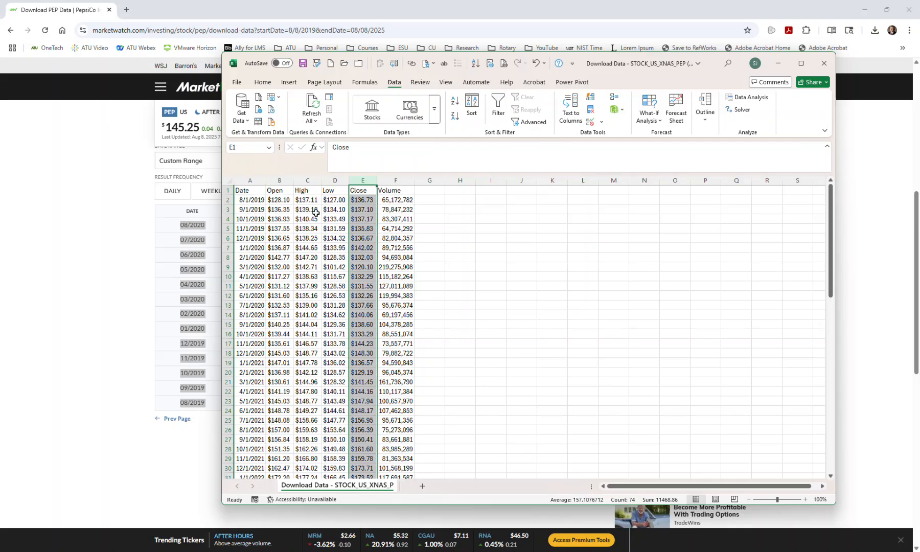
click(256, 191)
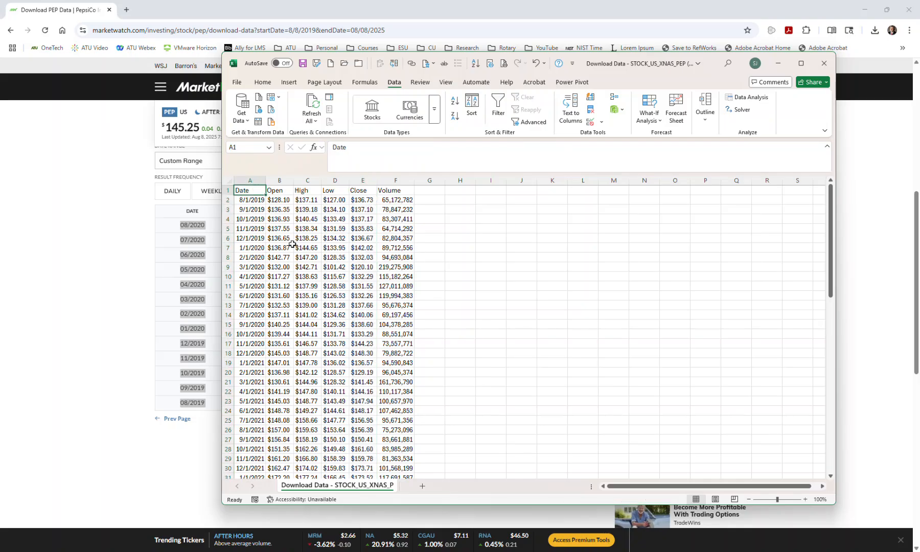
drag(589, 63, 919, 85)
click(388, 453)
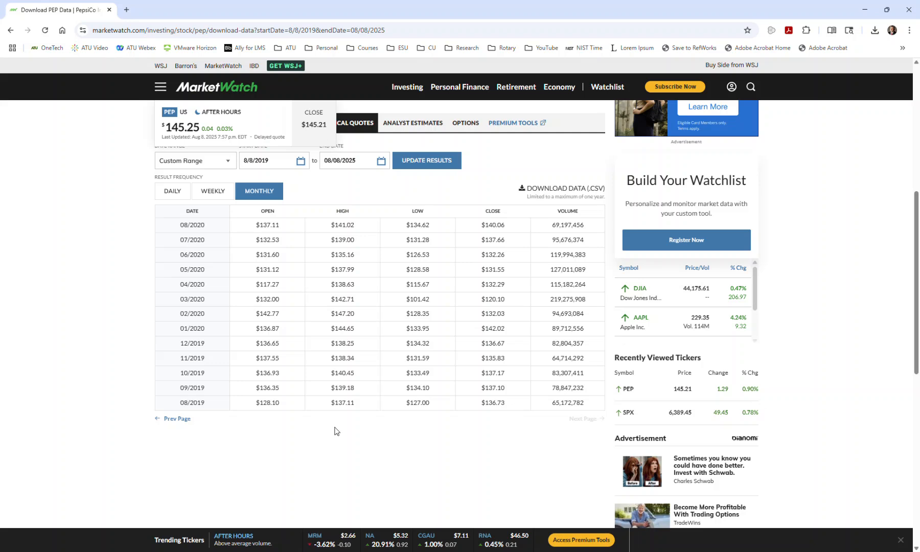
Search MarketWatch for "S&P" and open the quote page of the S&P 500 Index (SPX).
scroll(286, 455, up, 5)
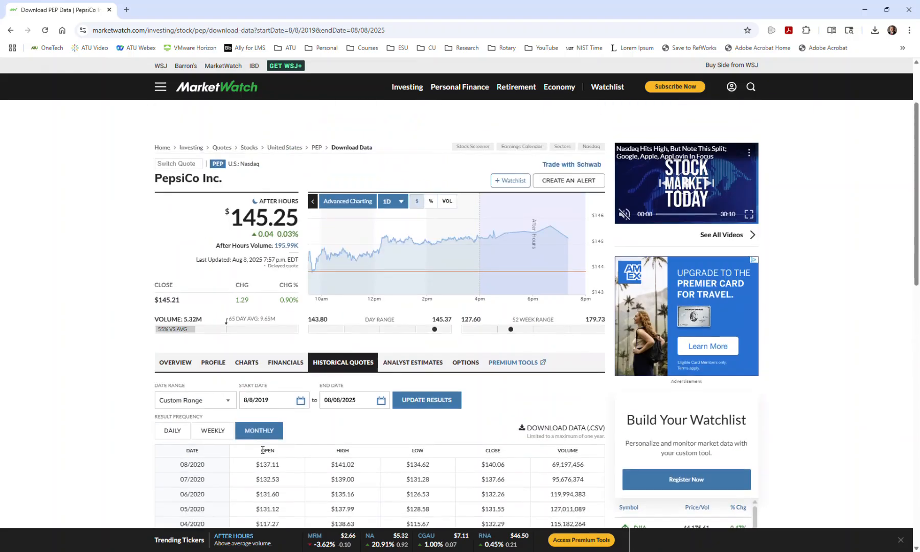
scroll(135, 422, down, 4)
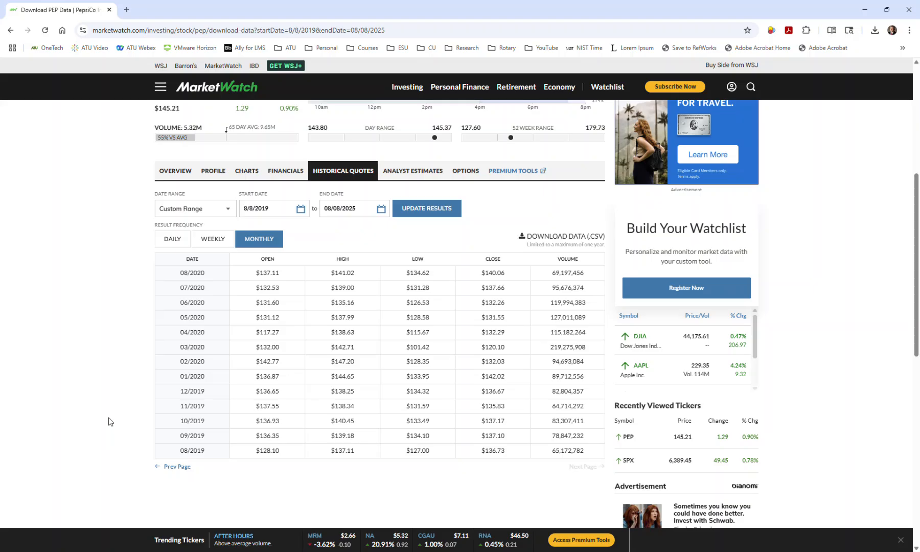
mouse_move(675, 86)
scroll(91, 377, up, 6)
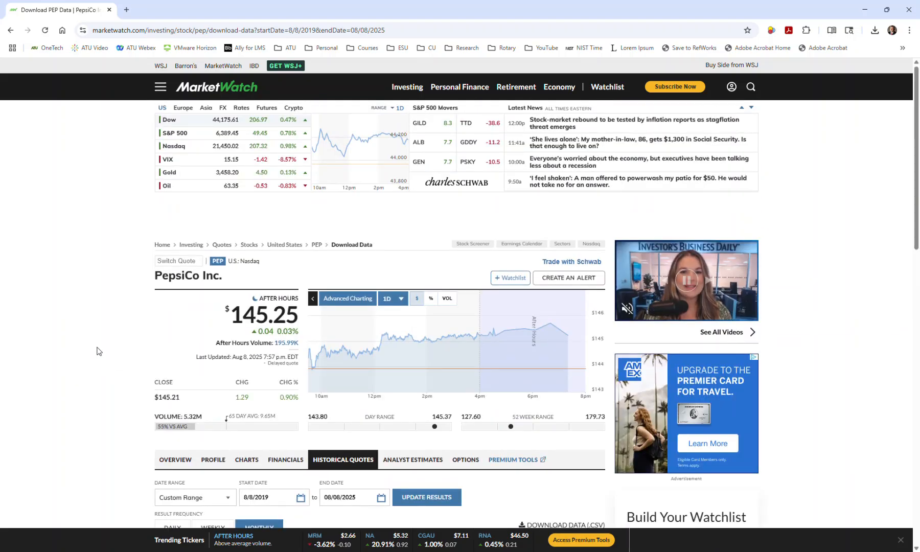
click(751, 87)
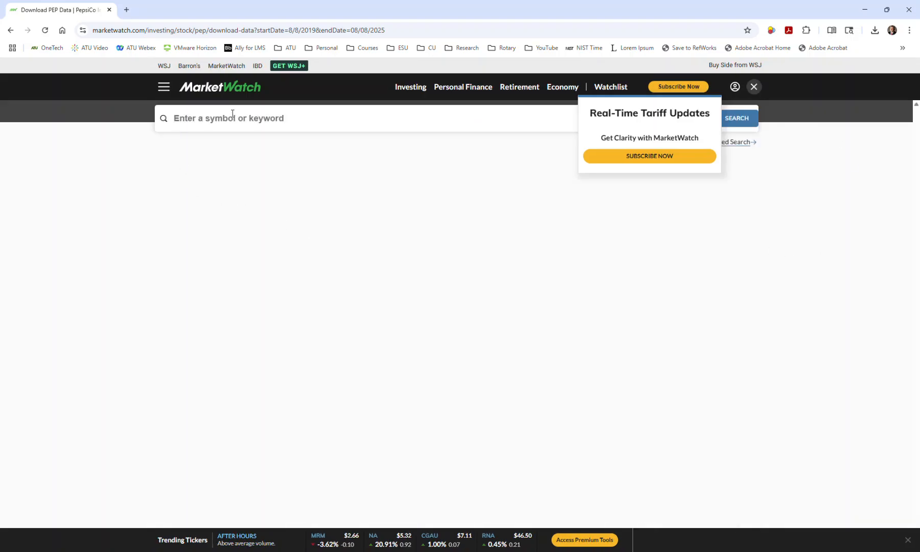
text(S&P)
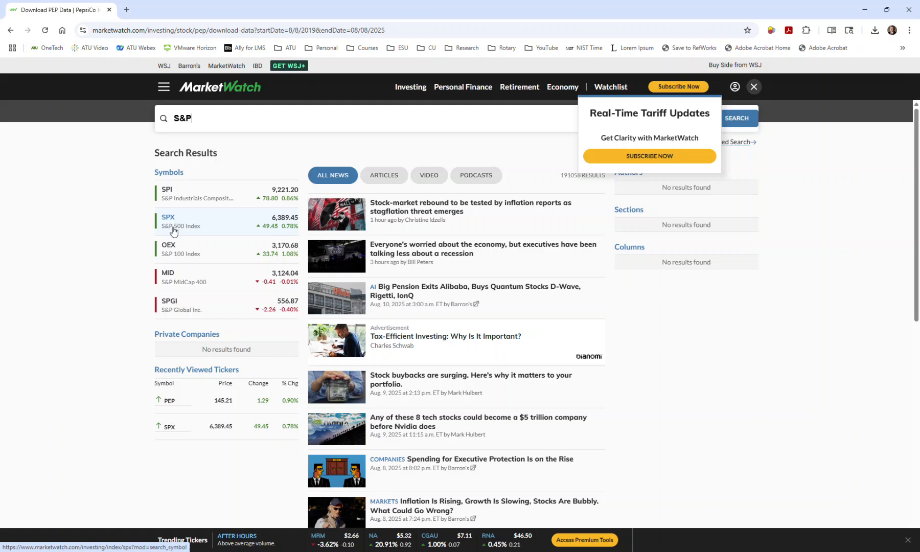
click(172, 227)
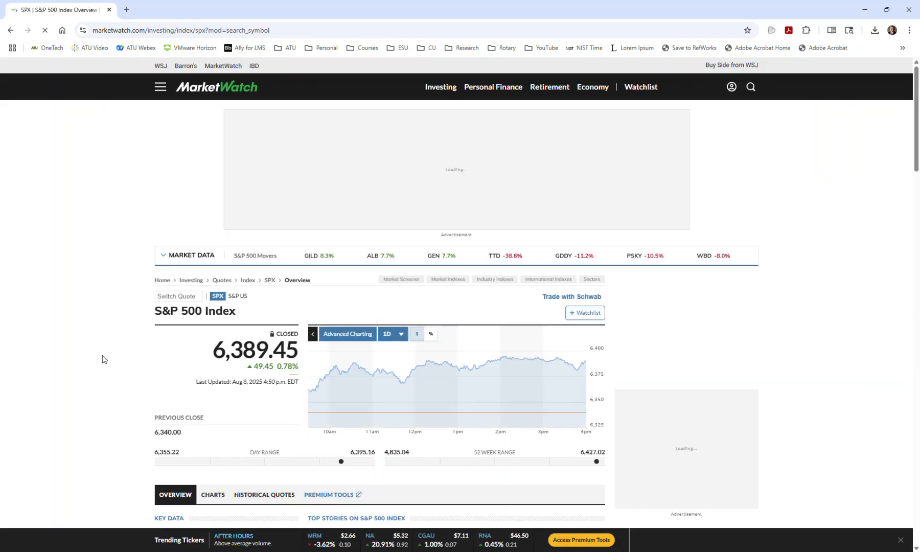
Open the historical quotes of the S&P 500 Index and bring the date range settings into view.
scroll(102, 353, down, 5)
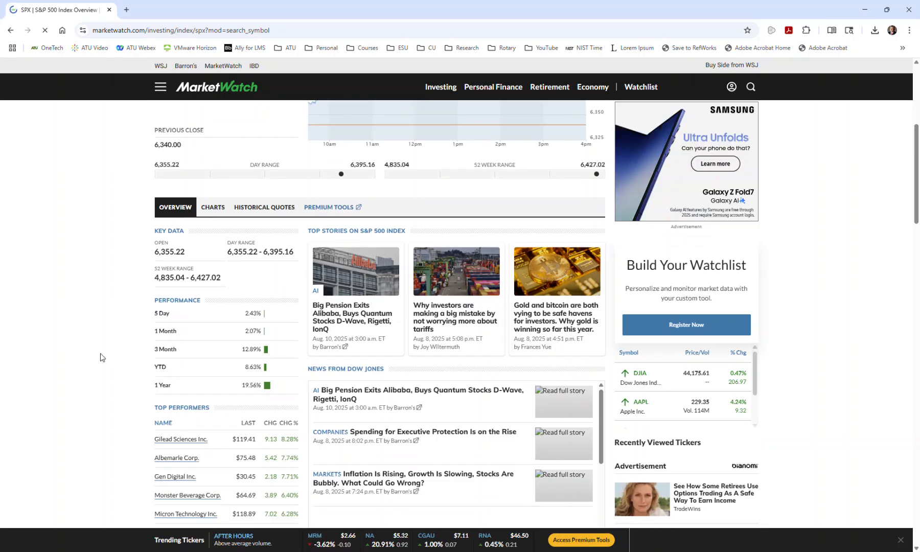
click(266, 209)
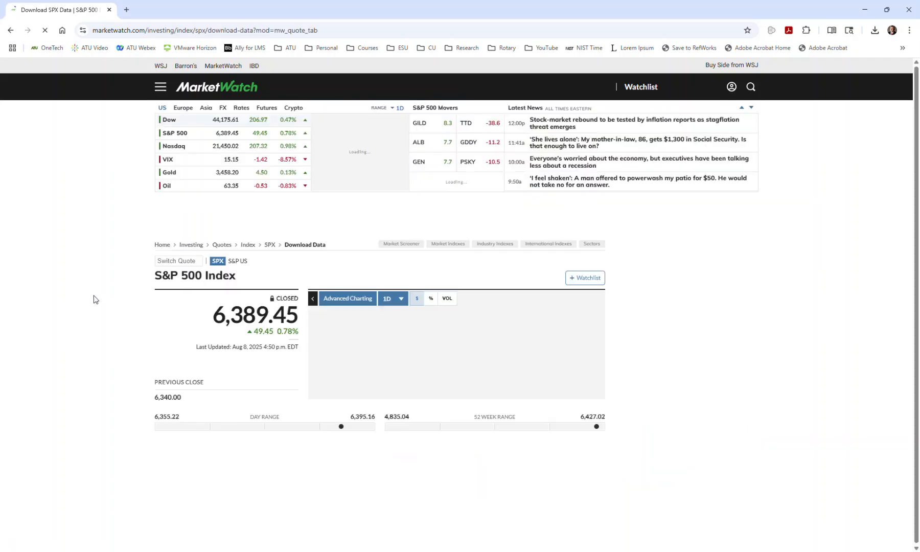
scroll(94, 302, down, 5)
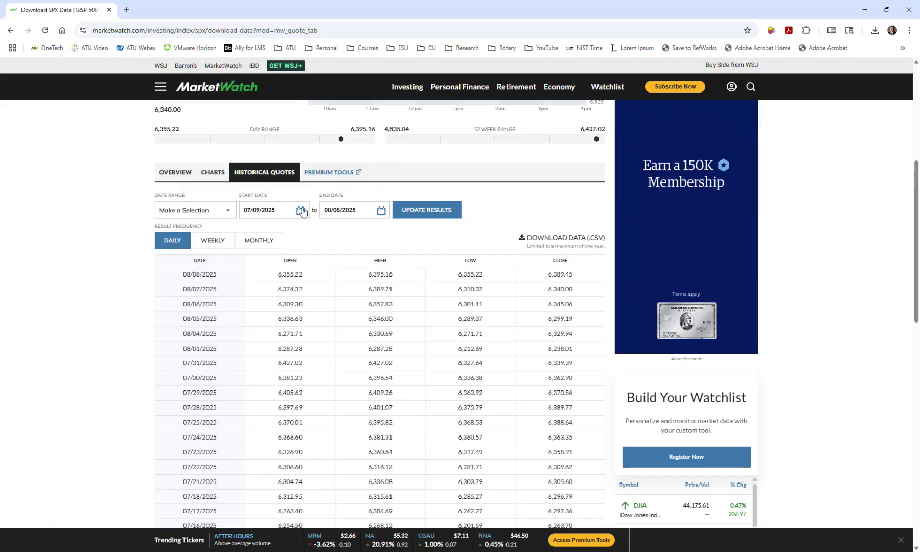
Update the S&P 500 historical quotes to a start date of 7/1/2019 and a monthly result frequency.
click(268, 211)
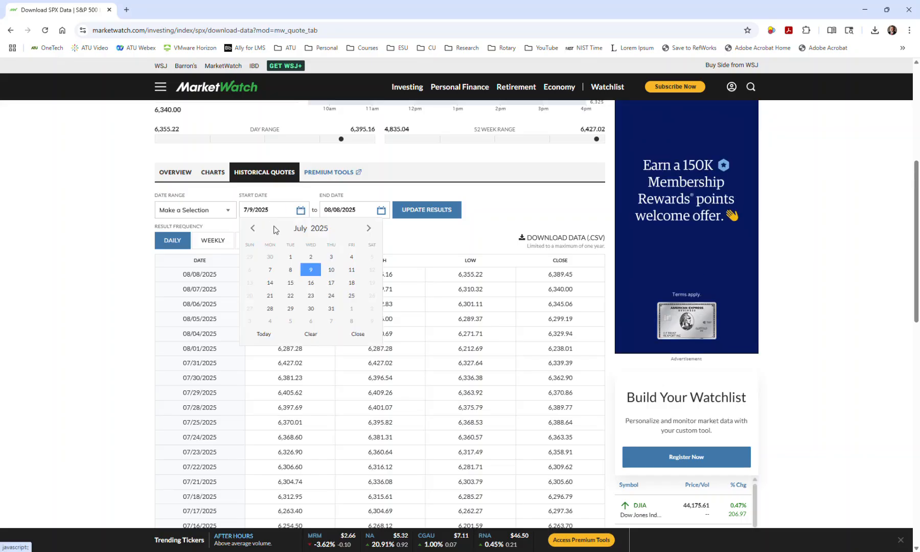
click(263, 213)
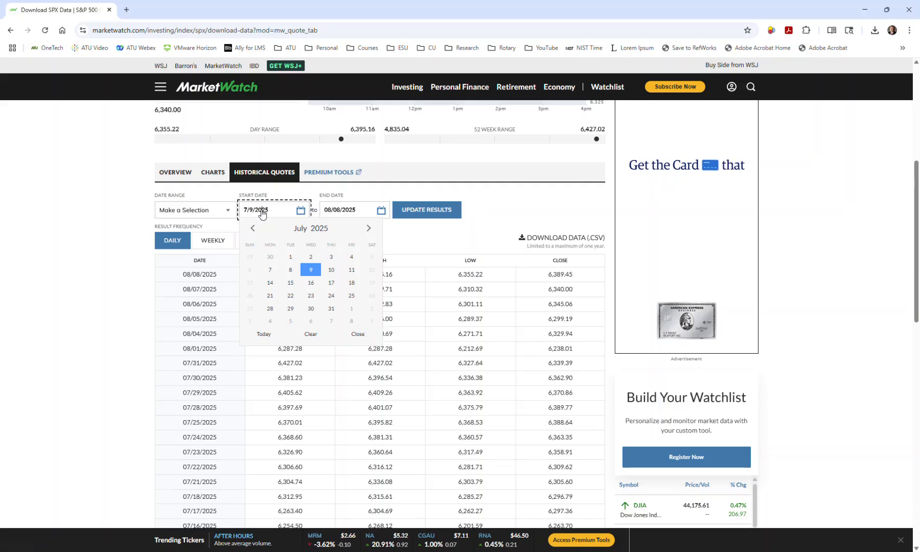
key(BackSpace)
key(BackSpace)
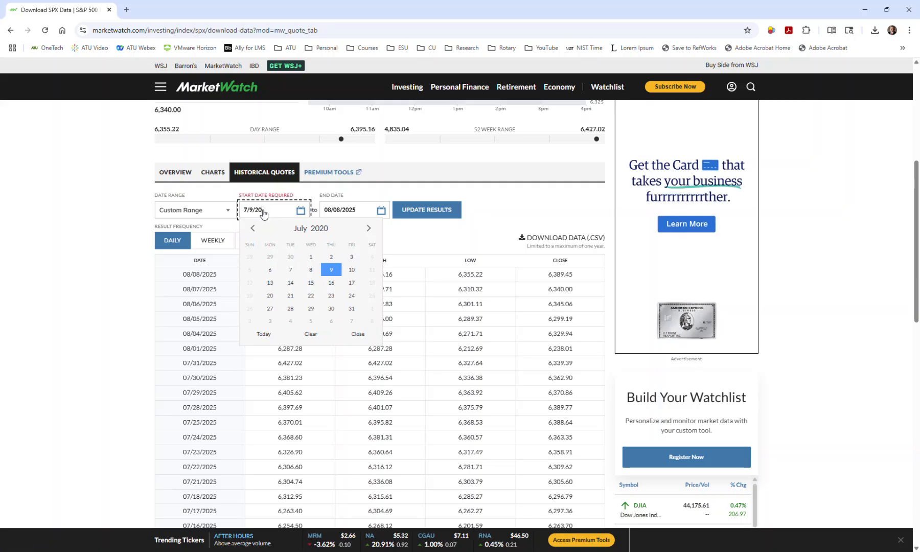
text(19)
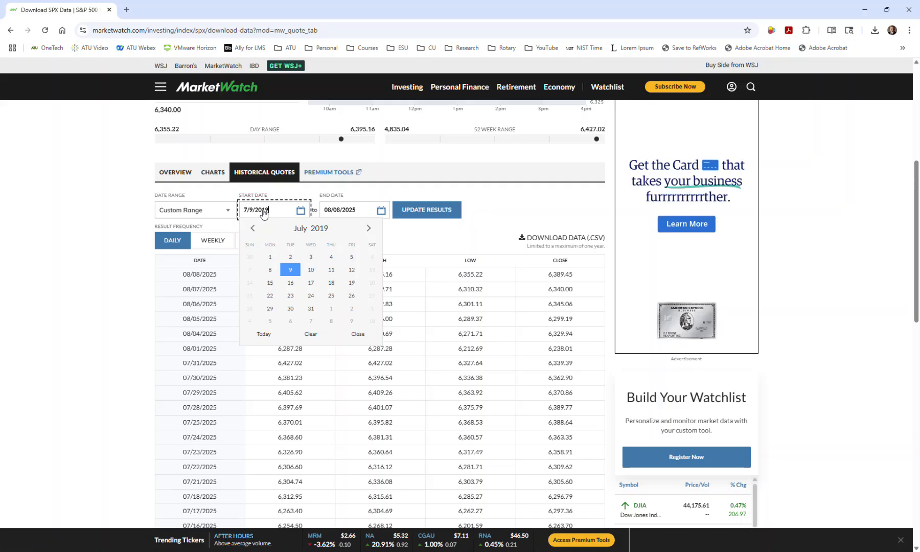
click(270, 257)
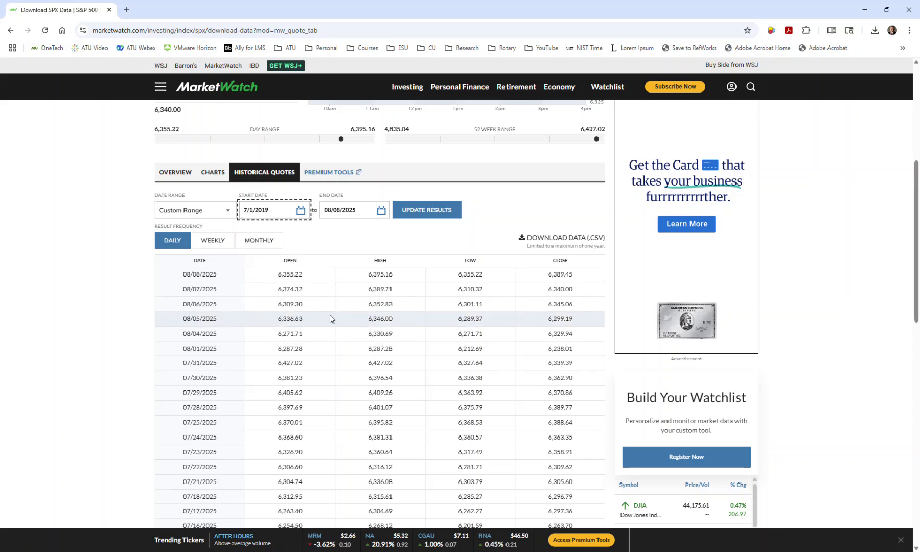
click(420, 209)
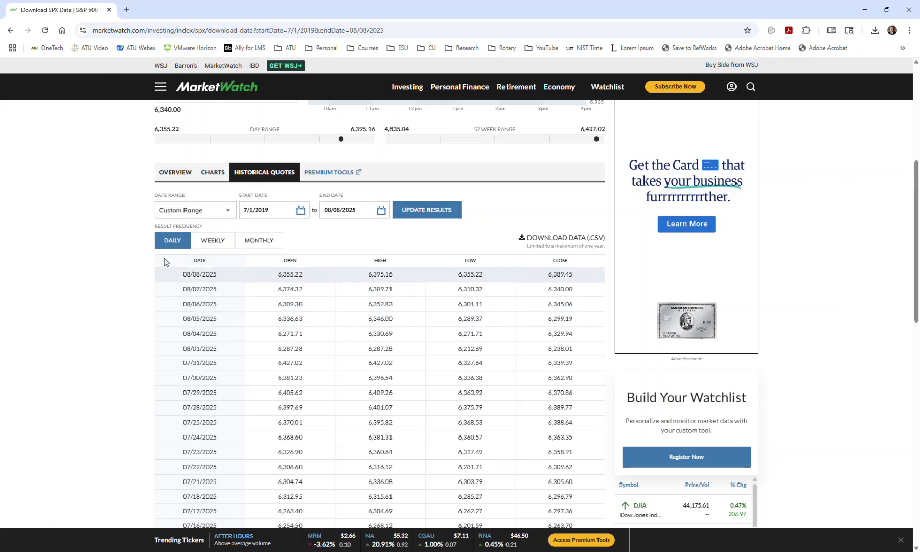
click(246, 243)
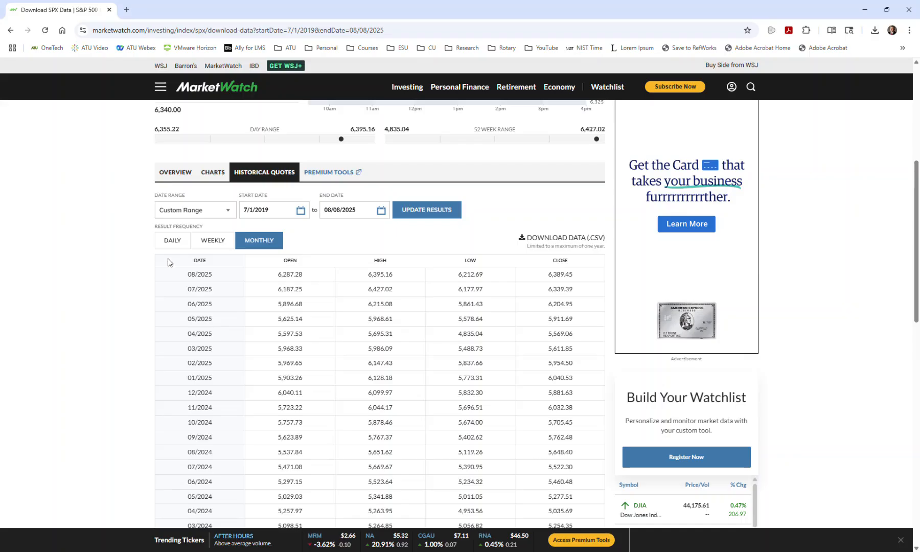
Copy the first page of the monthly quotes table, from the header row through the 01/2024 row.
drag(164, 265, 587, 302)
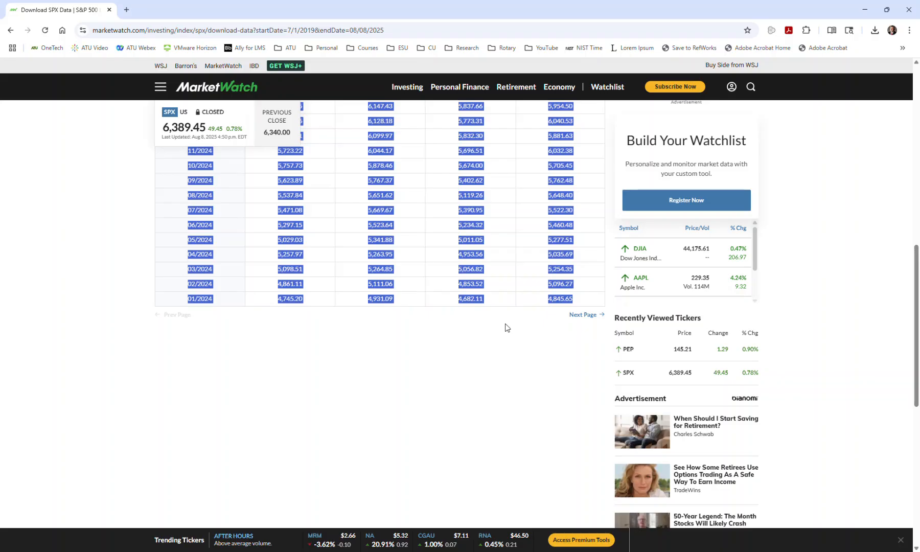
right_click(475, 285)
click(499, 295)
Bring the PepsiCo workbook back over the browser and paste the copied quotes at cell I1, matching the destination formatting.
drag(805, 48, 693, 46)
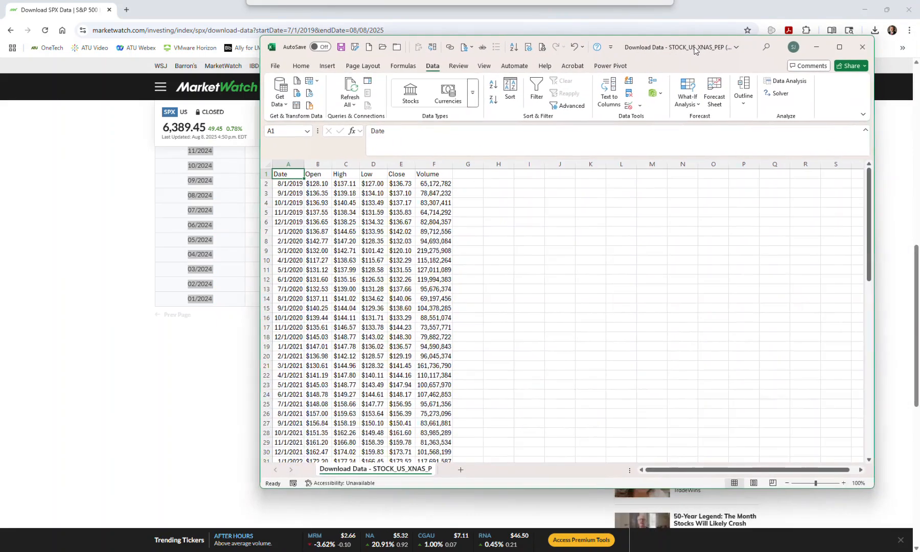
click(526, 173)
right_click(526, 173)
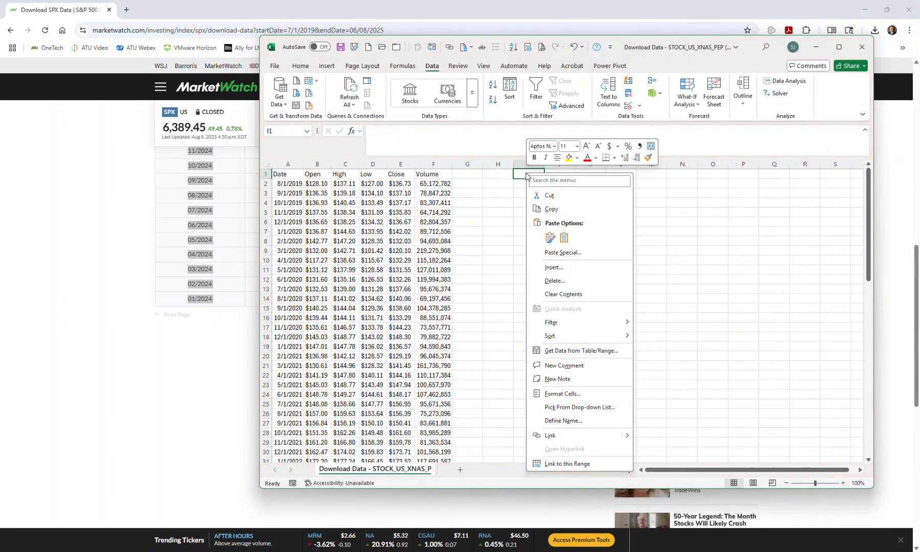
click(562, 239)
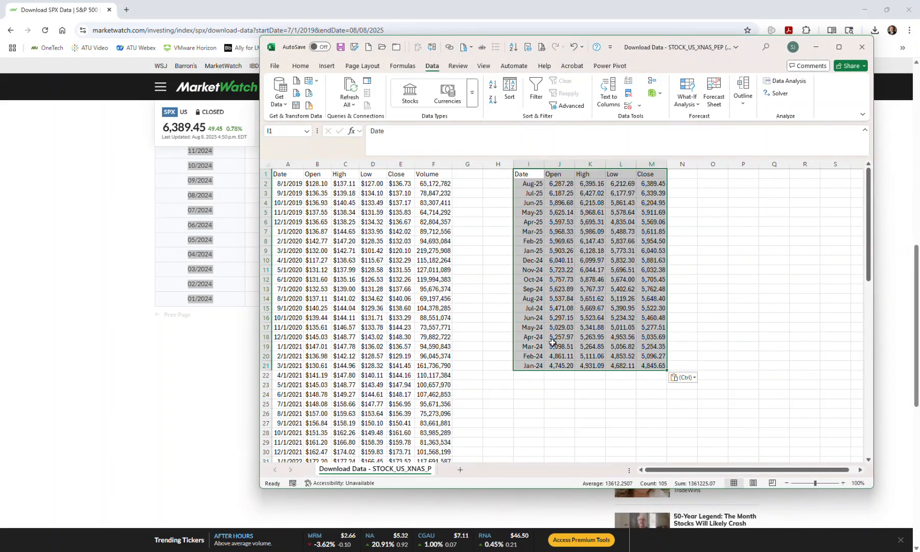